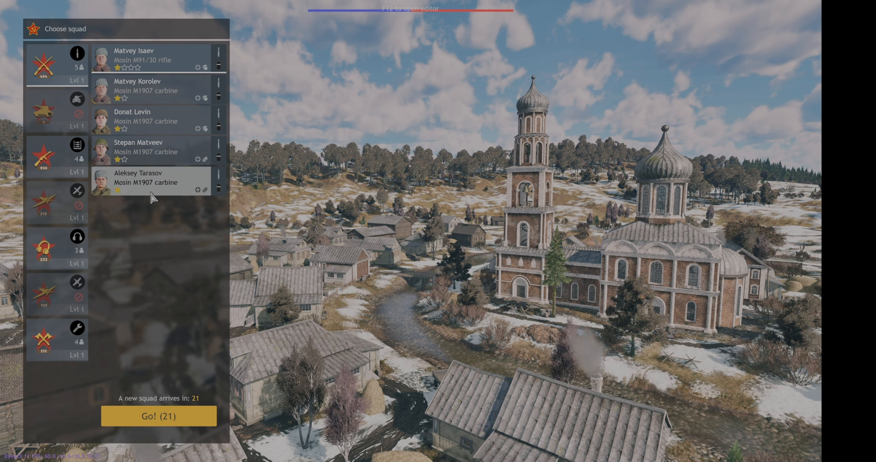
Examine the soldiers and weapons of the submachine gun, radio operator and engineer squads
left_click(58, 170)
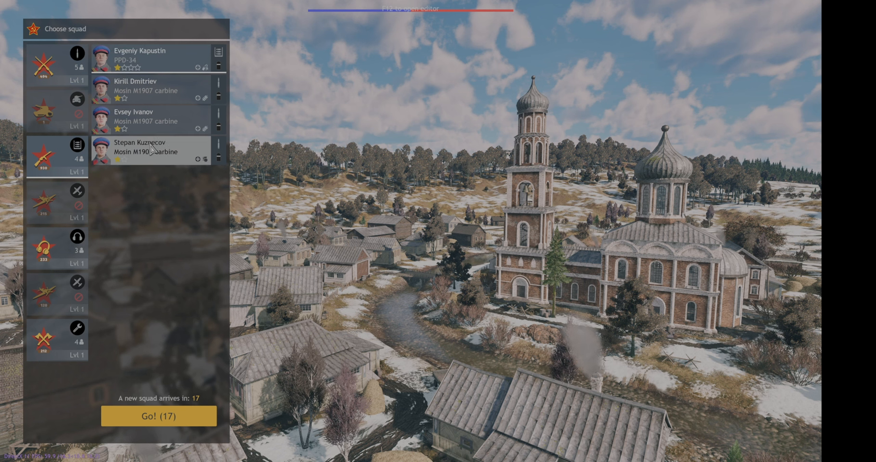
left_click(70, 253)
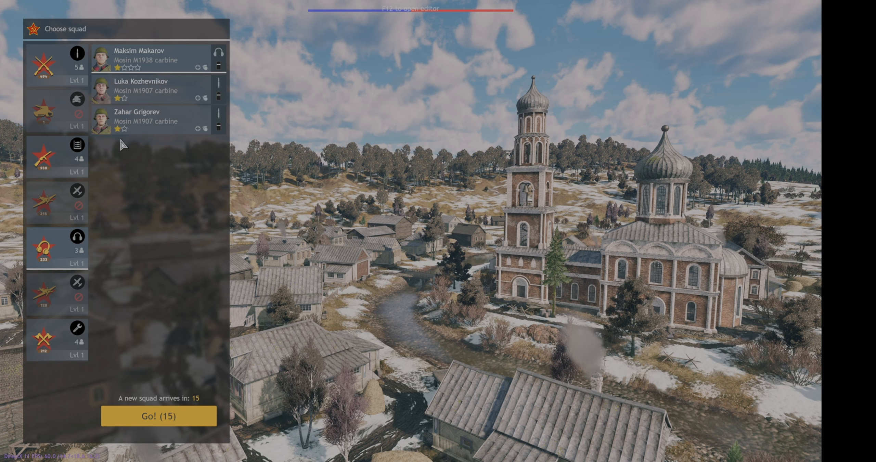
left_click(75, 352)
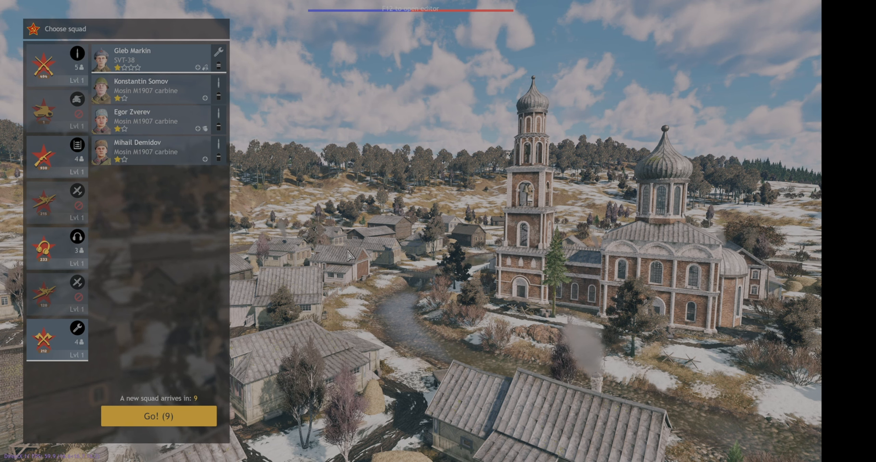
Open the mission editor and turn off level__fixedBattleAreas in the properties of the level entity
key("F12")
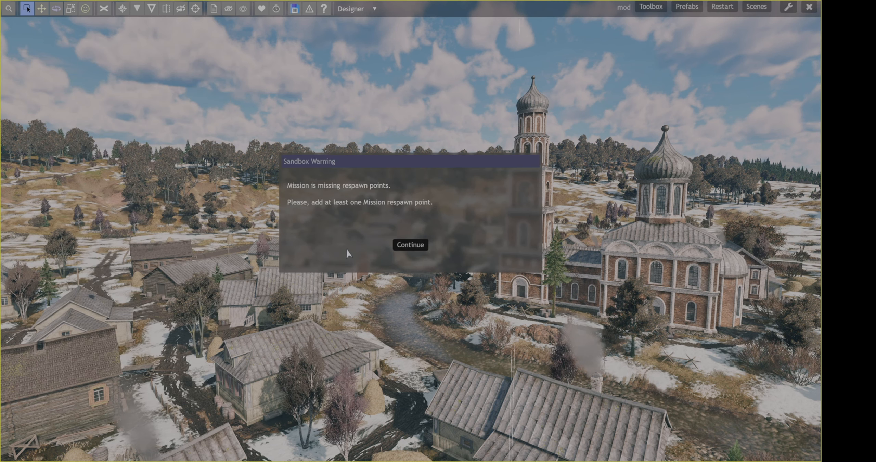
left_click(410, 245)
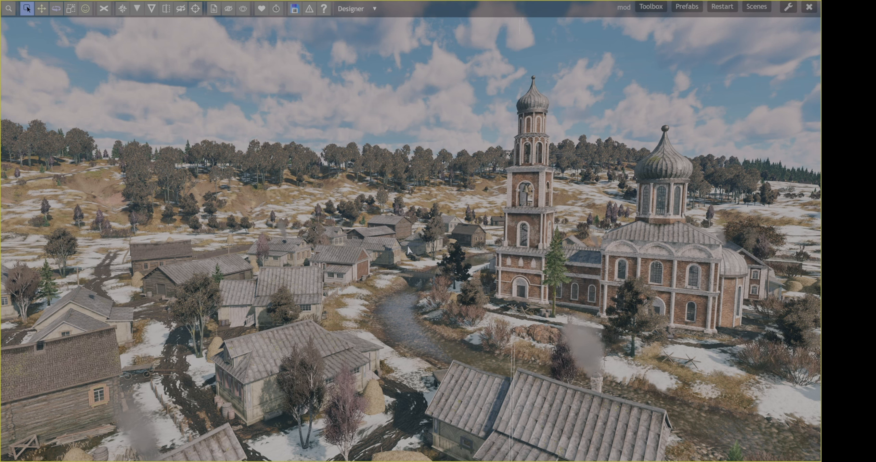
key("h")
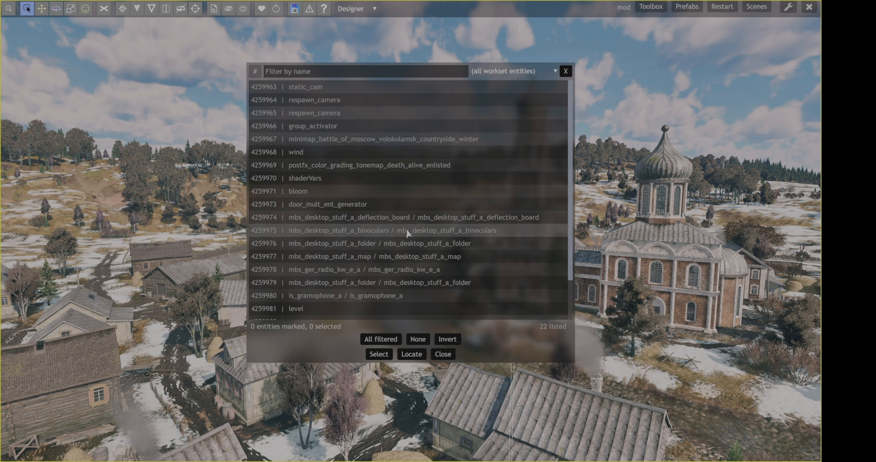
left_click(359, 309)
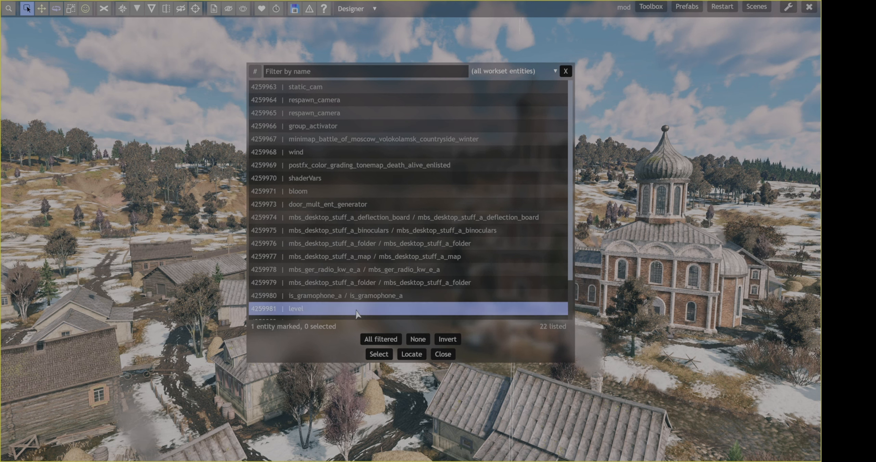
double_click(398, 310)
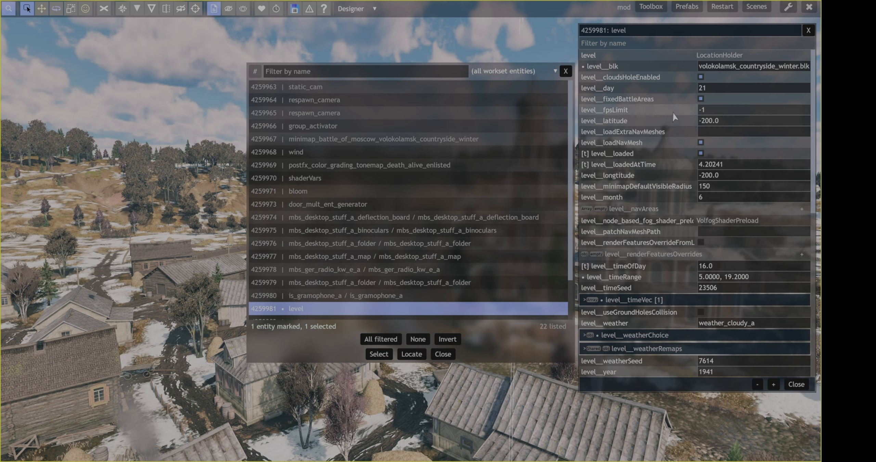
left_click(701, 99)
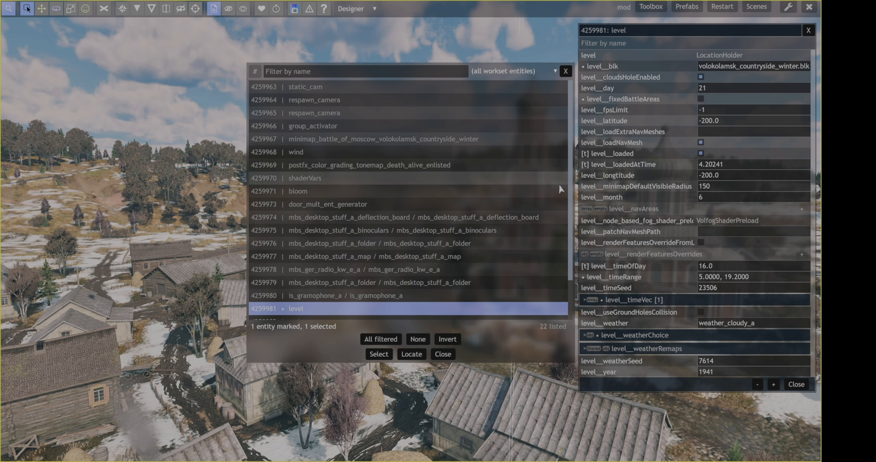
scroll(455, 248, "down", 2)
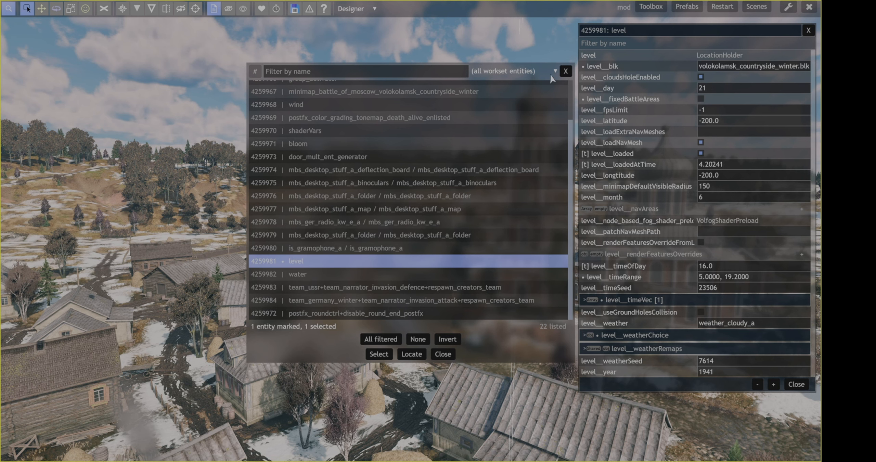
left_click(567, 72)
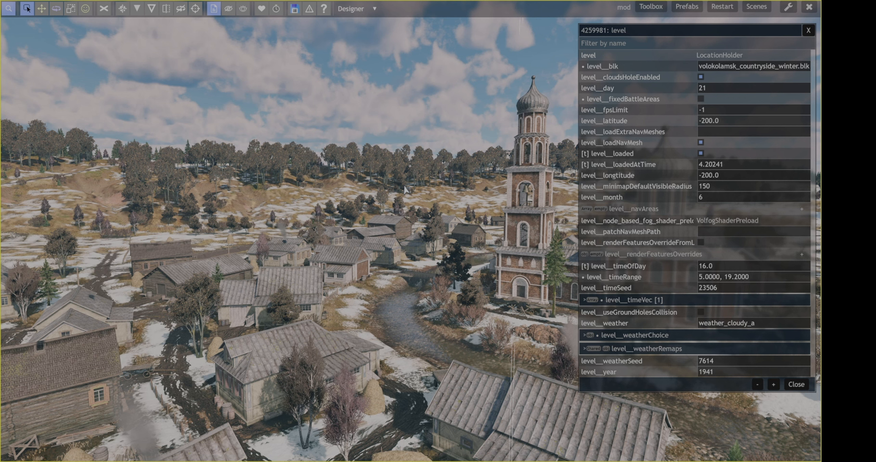
Choose the respawnChooser+respTeam1 template from the Mission respawns for creation in the snowy clearing outside the village
key("t")
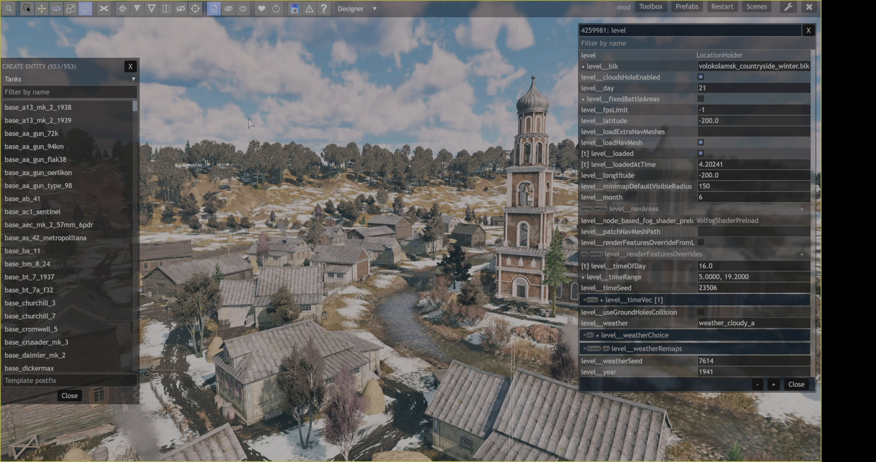
left_click(124, 80)
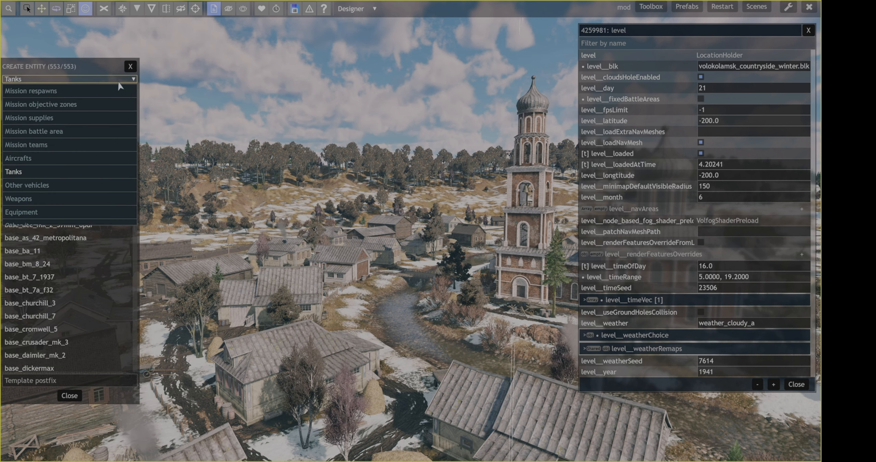
left_click(53, 92)
scroll(57, 157, "down", 15)
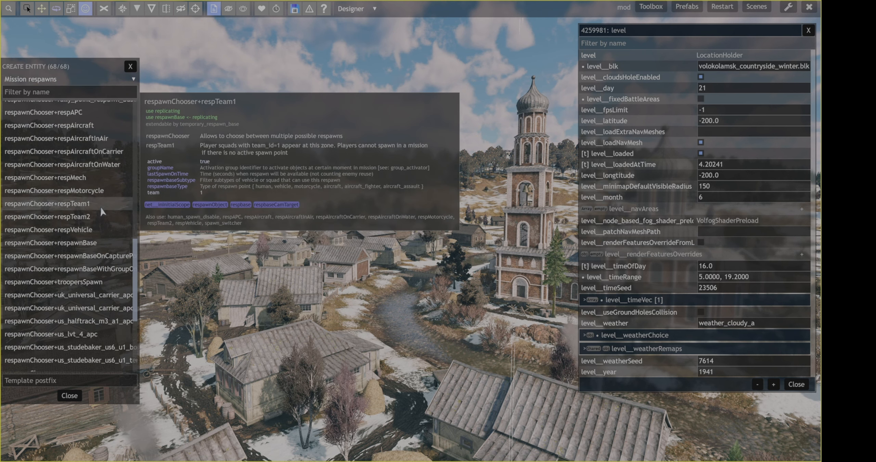
left_click(98, 206)
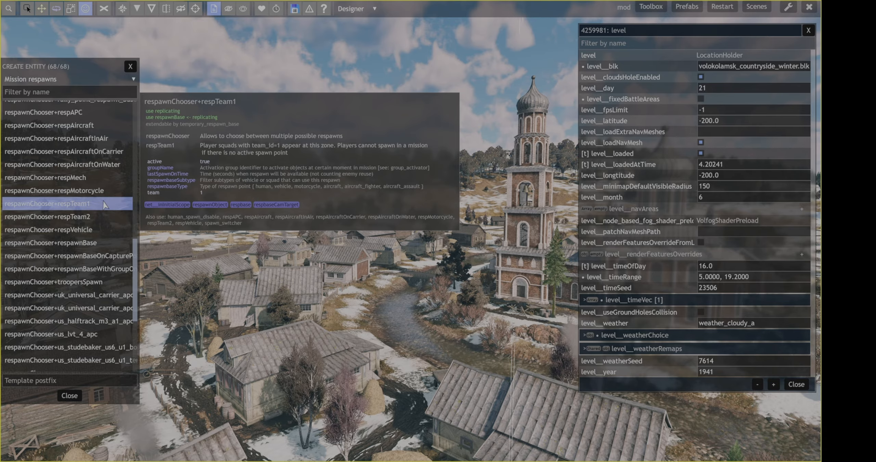
key("space")
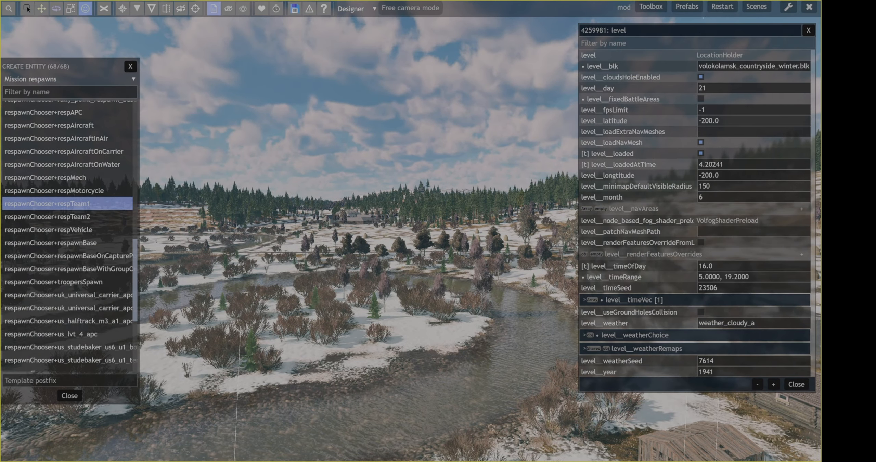
key("w")
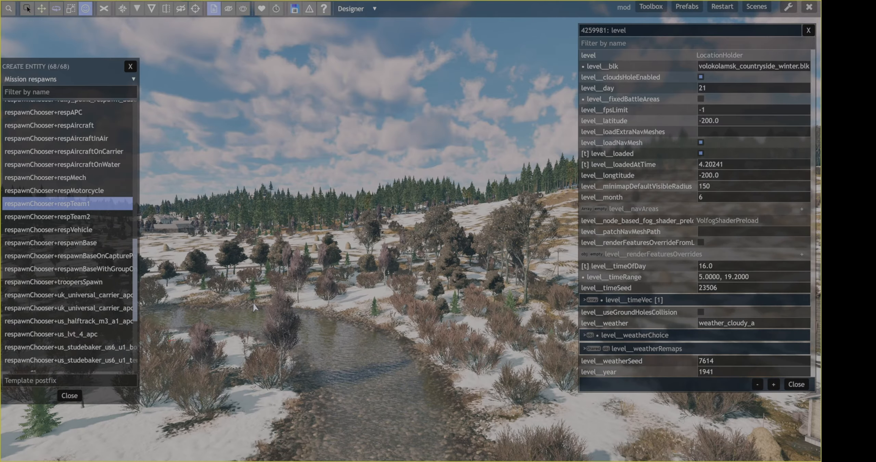
key("space")
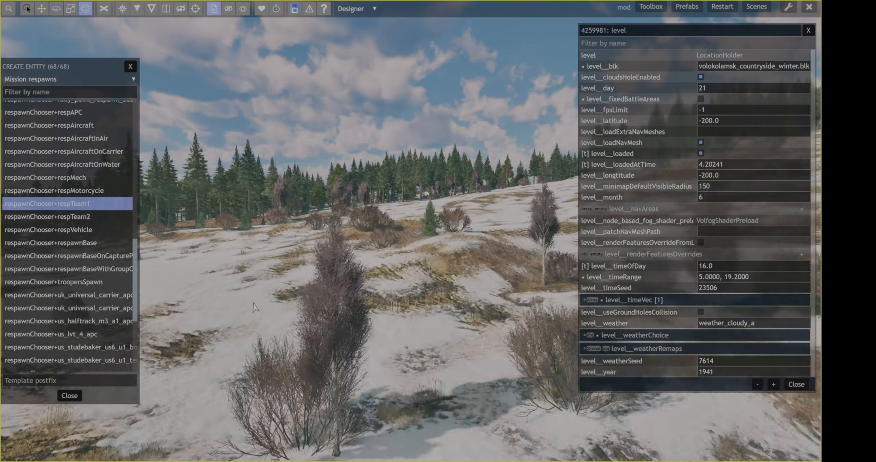
key("space")
key("w")
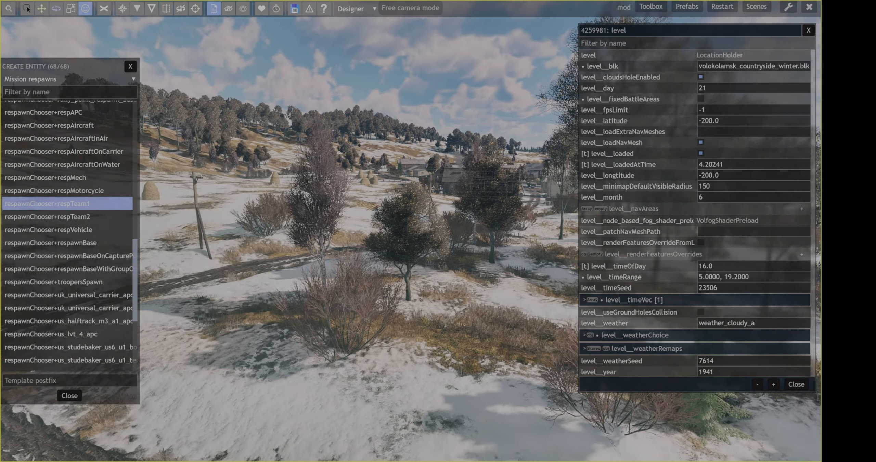
key("space")
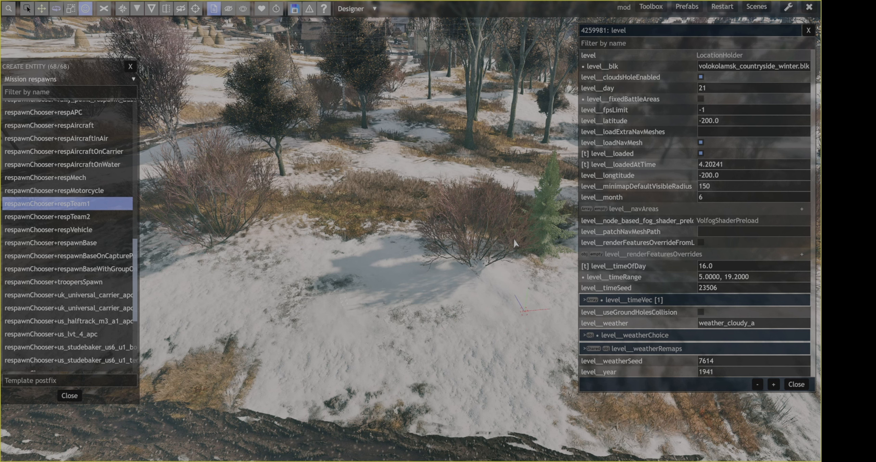
Switch to the respawnChooser+respTeam2 template and survey the village, river and church surroundings for a spawn location
mouse_move(86, 220)
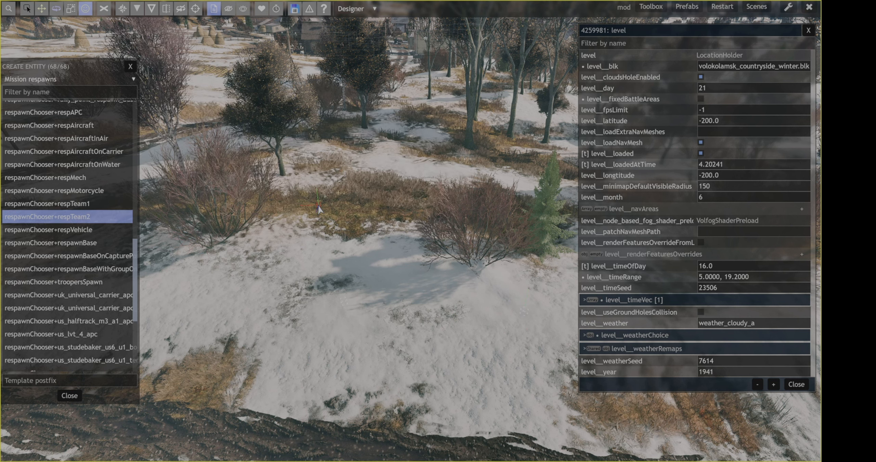
key("space")
key("space")
scroll(319, 206, "up", 5)
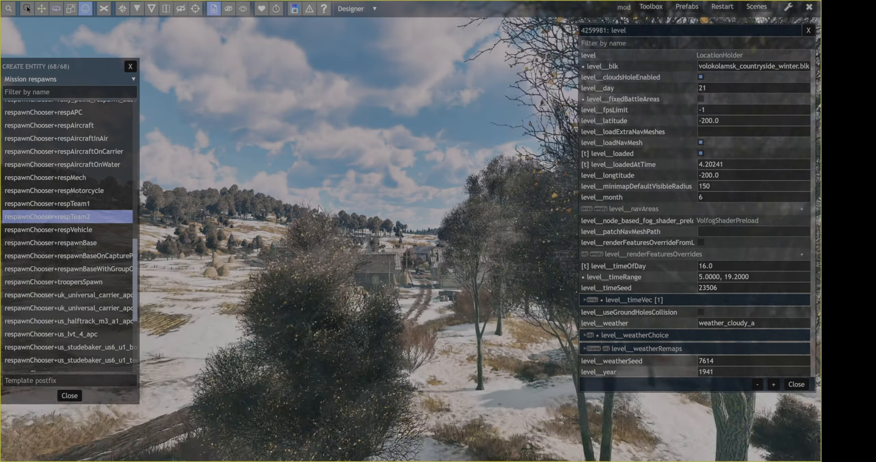
scroll(319, 209, "up", 8)
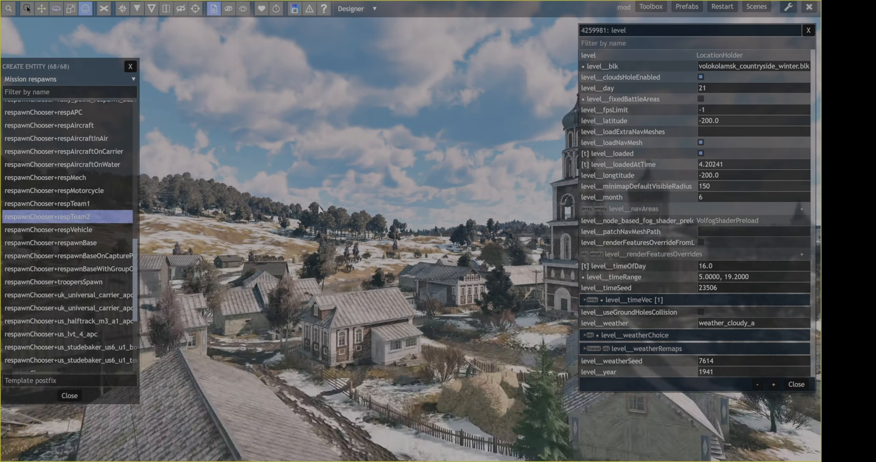
scroll(283, 167, "up", 8)
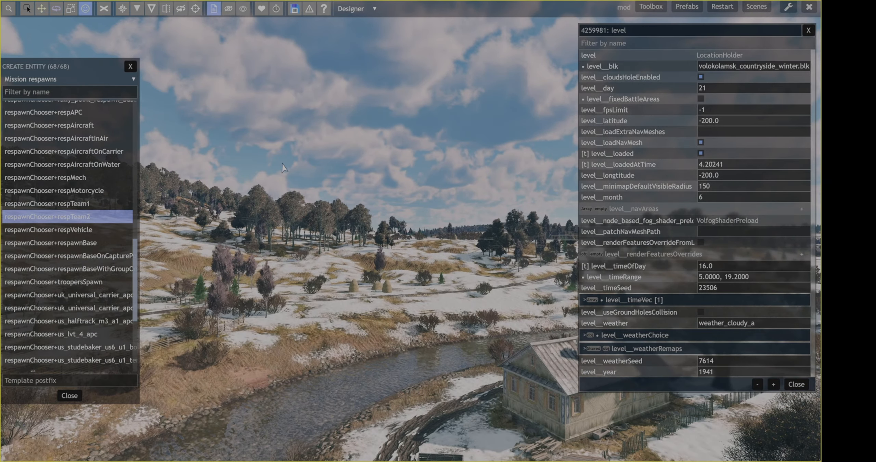
scroll(261, 132, "up", 1)
key("space")
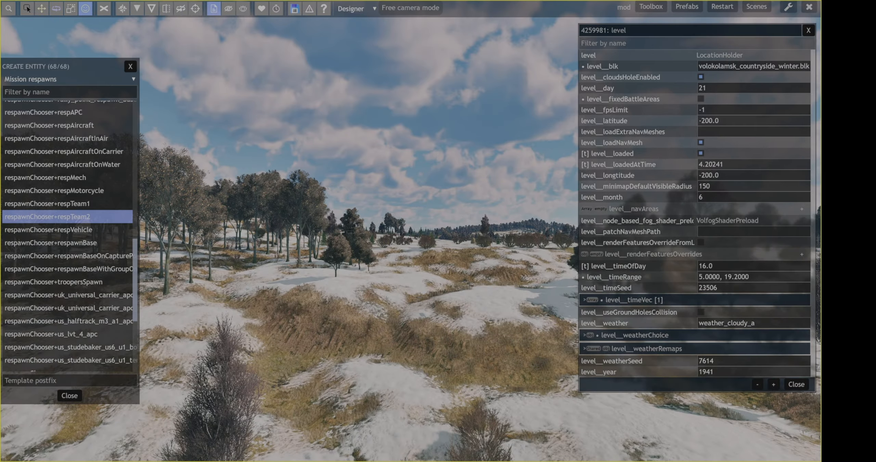
key("w")
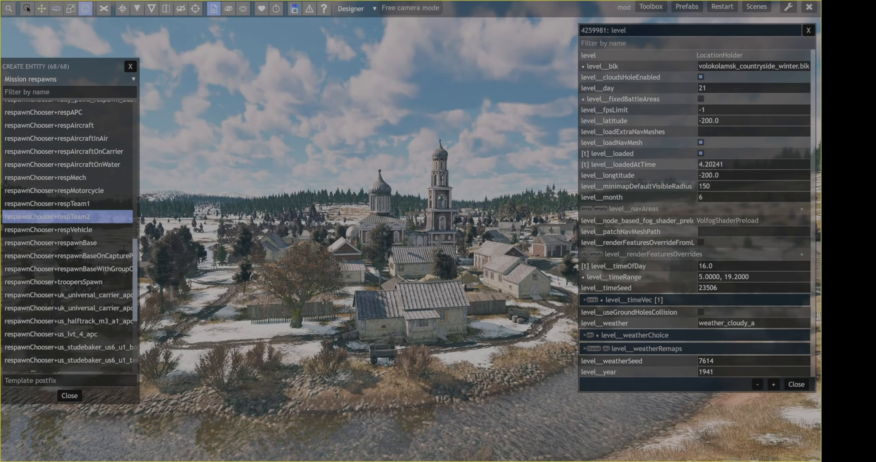
key("space")
scroll(261, 132, "up", 4)
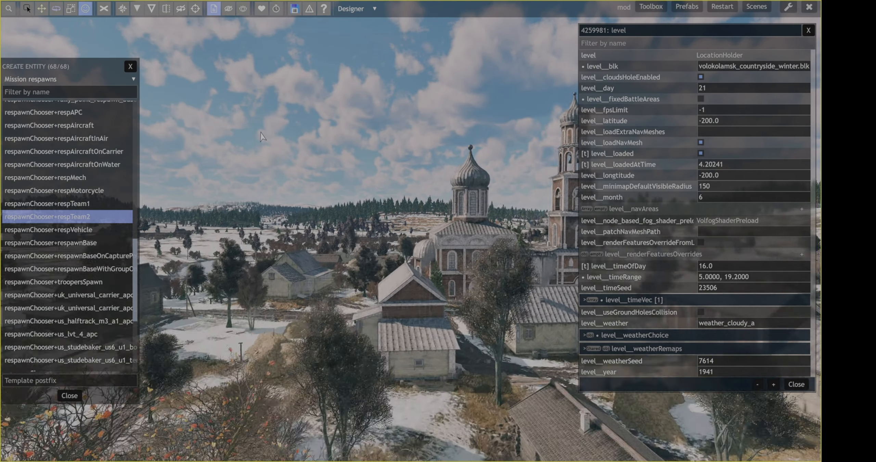
key("space")
key("w")
key("space")
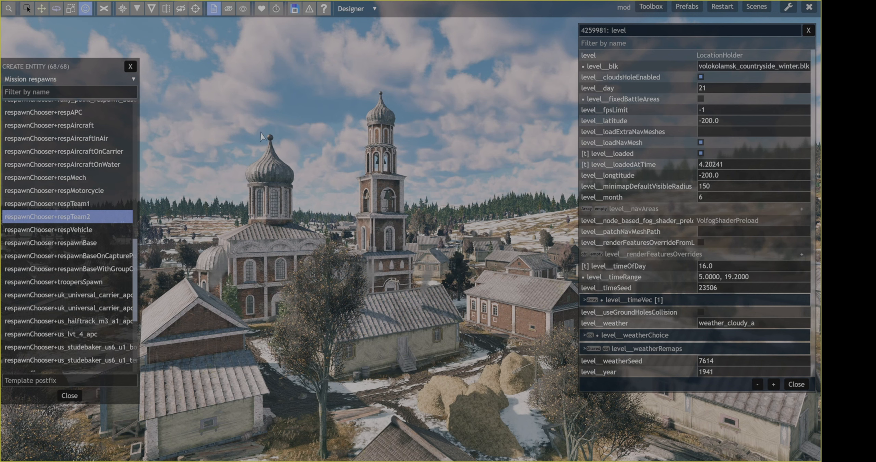
key("space")
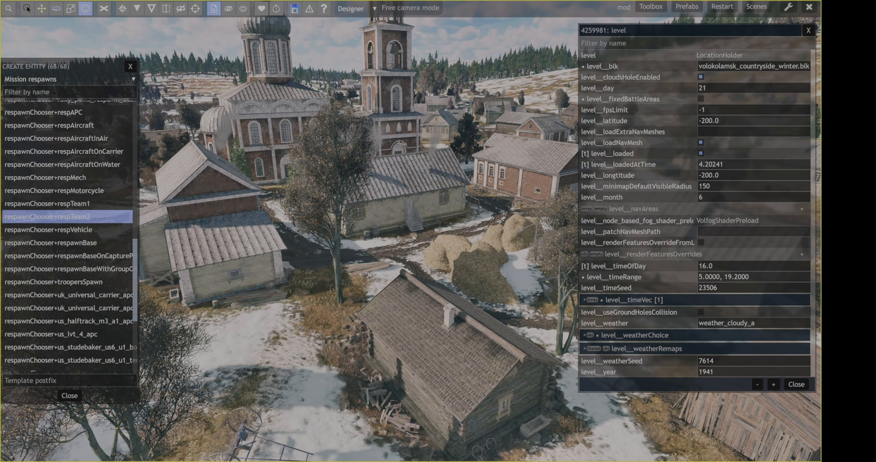
key("space")
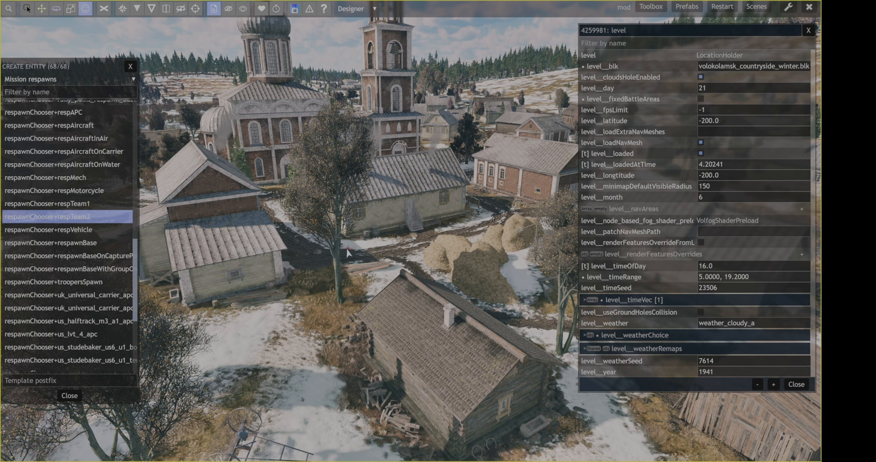
Create a defend_zone_chained_box from the Mission objective zones in the snowy yard between the village houses
left_click(108, 81)
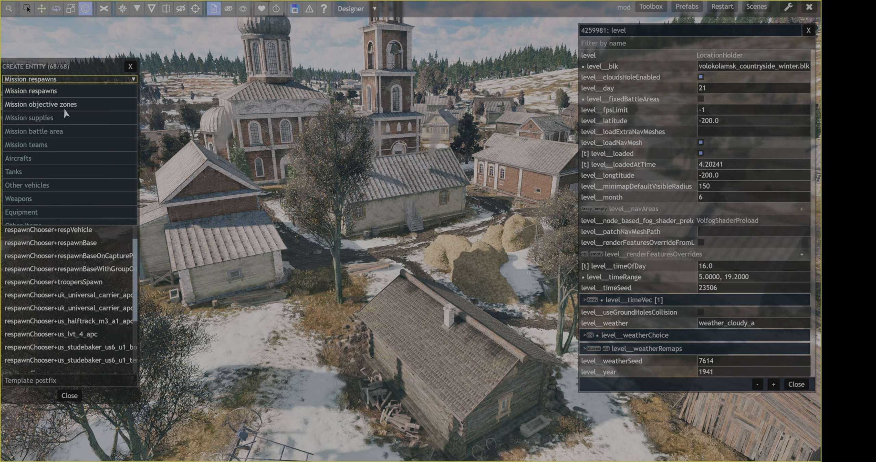
left_click(66, 106)
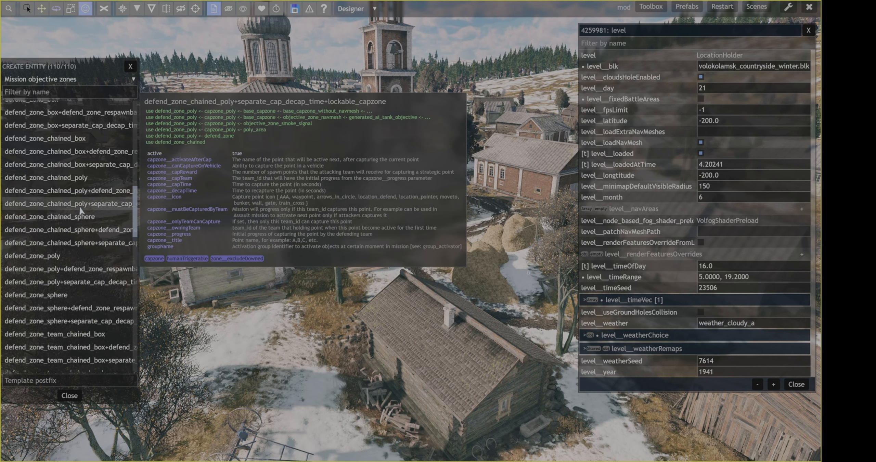
left_click(112, 140)
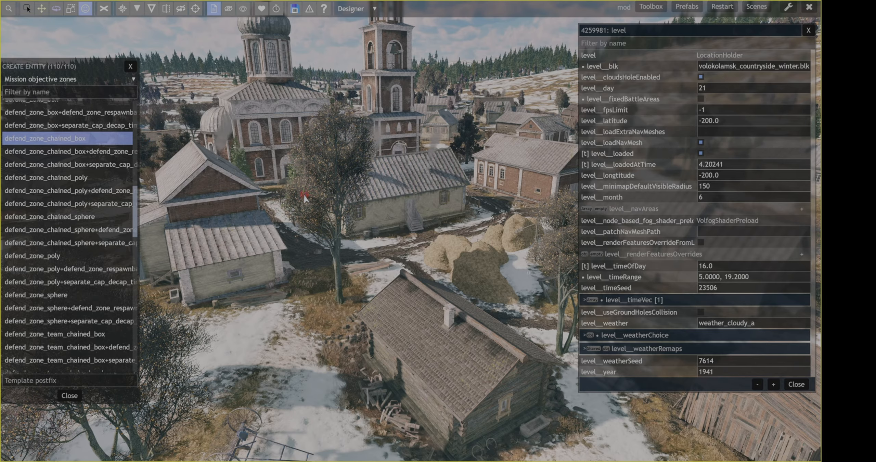
key("space")
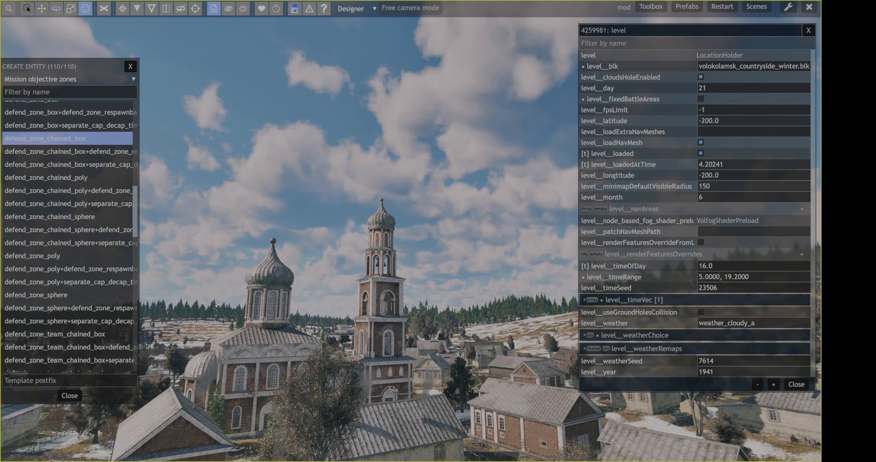
key("space")
scroll(362, 218, "up", 12)
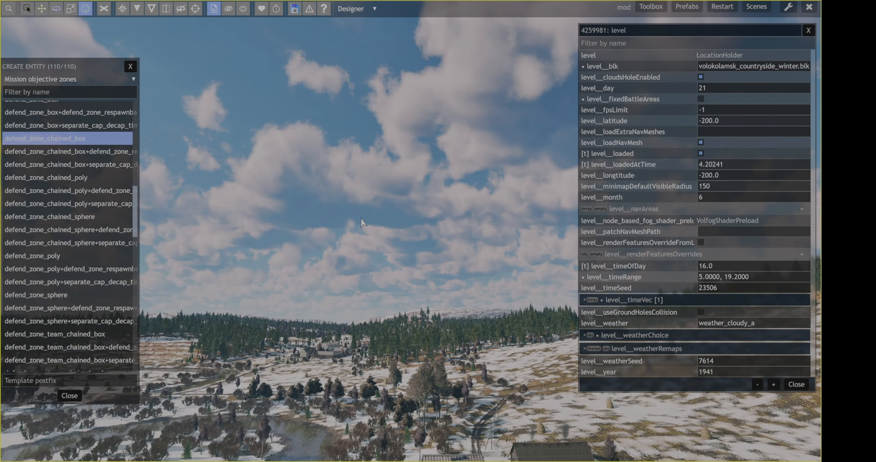
key("space")
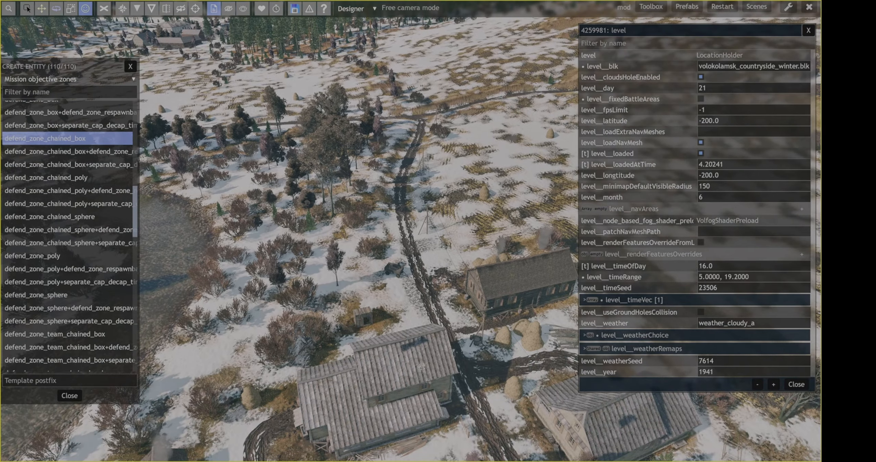
key("space")
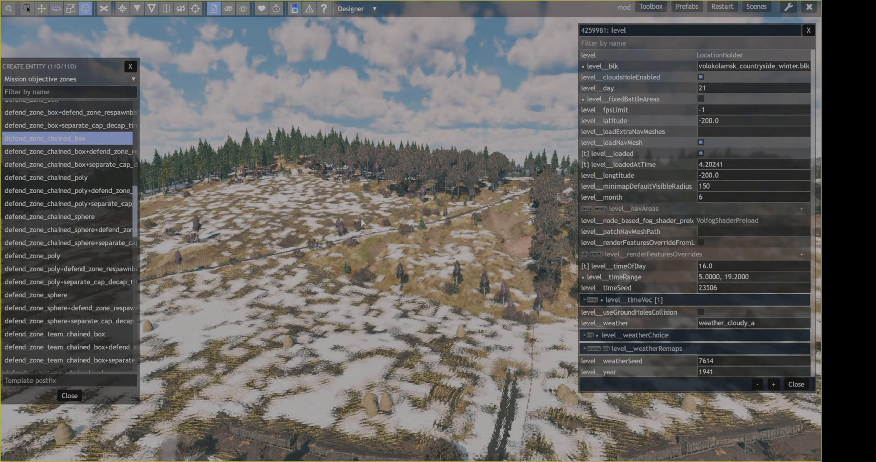
key("space")
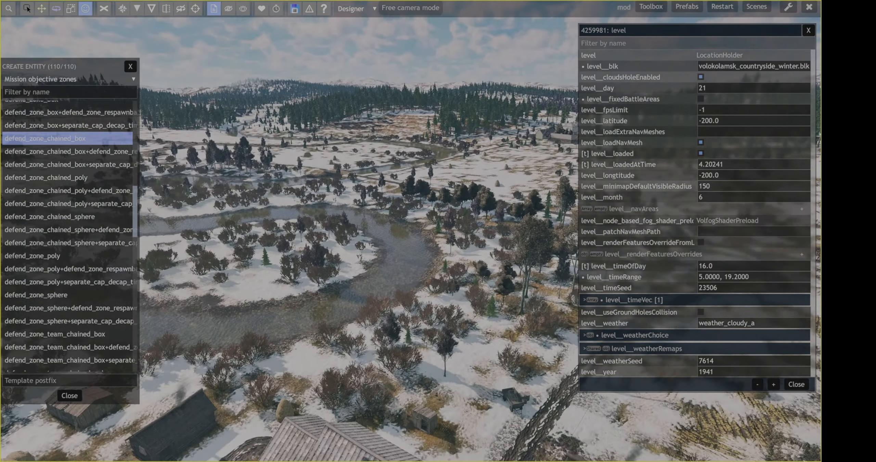
key("space")
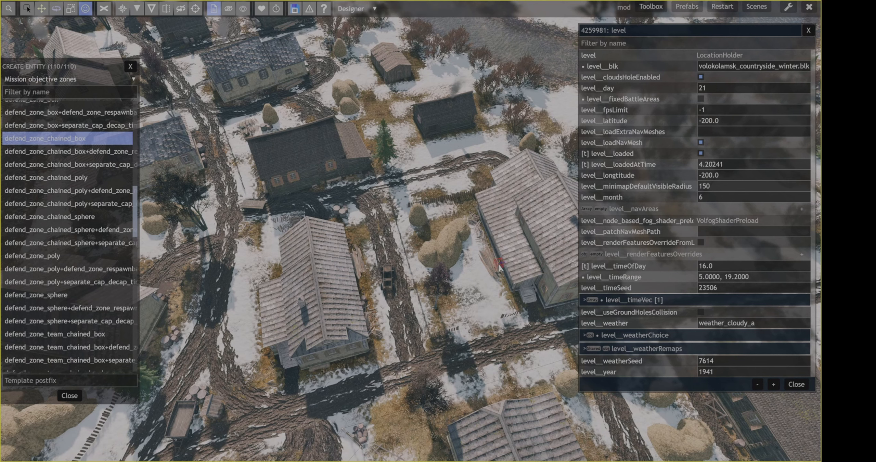
key("r")
left_click(461, 273)
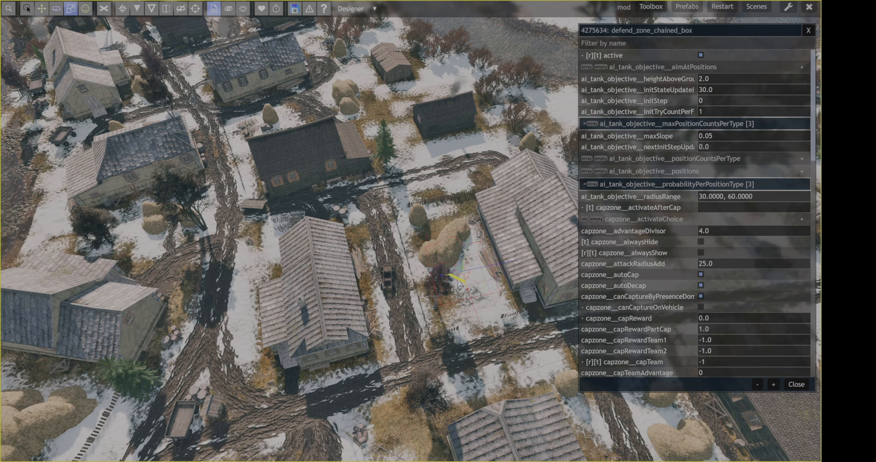
Enlarge the defend zone and move it so it covers the yard and the adjacent large house
left_click_drag(458, 281, 477, 317)
key("w")
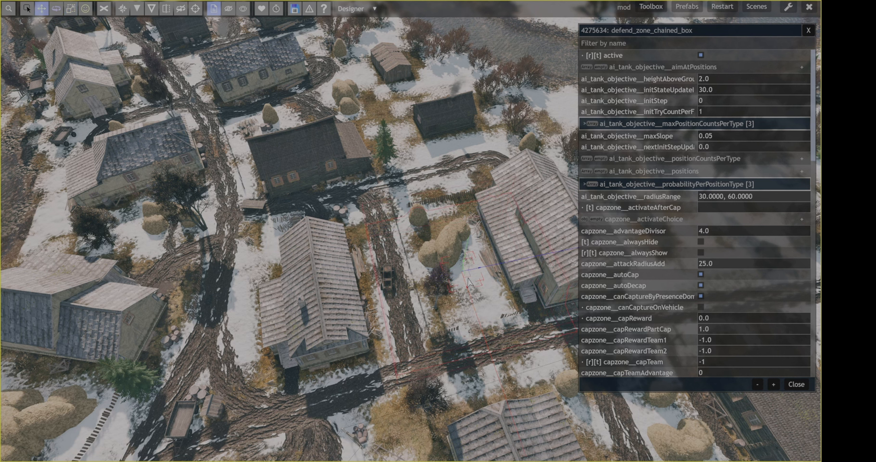
left_click_drag(467, 280, 491, 249)
Set capzone__mustBeCapturedByTeam and capzone__onlyTeamCanCapture of the defend zone to 1
scroll(709, 184, "down", 6)
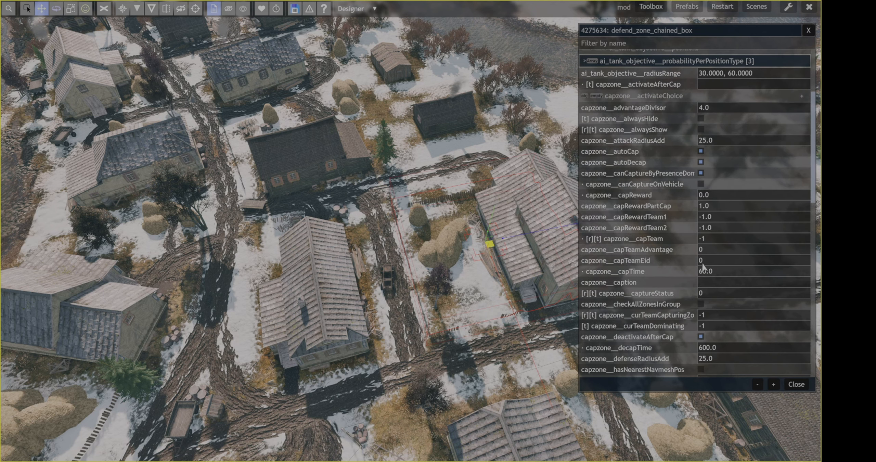
scroll(709, 287, "down", 8)
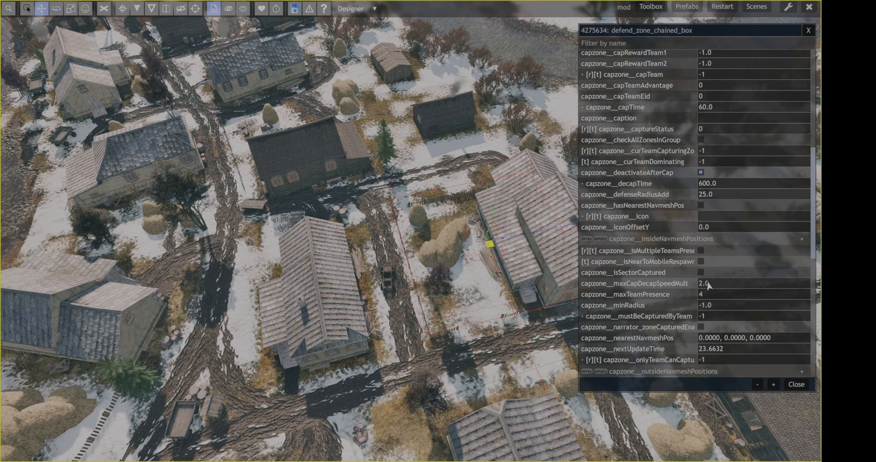
left_click(716, 317)
key("Return")
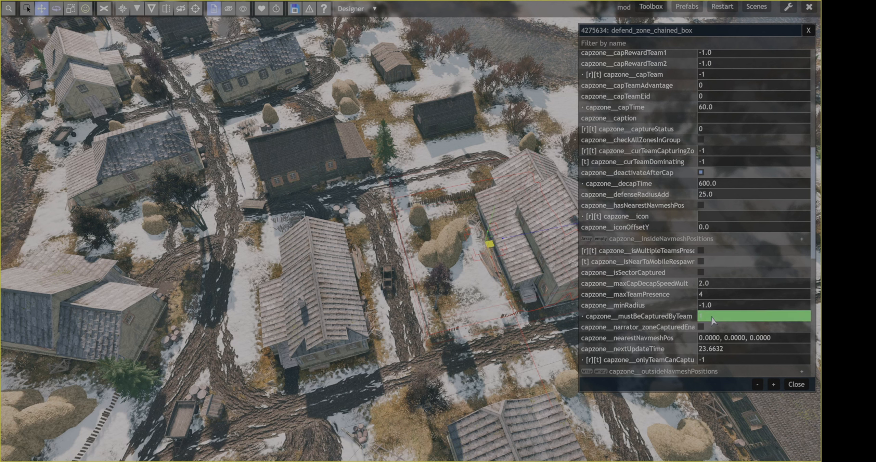
scroll(712, 321, "down", 4)
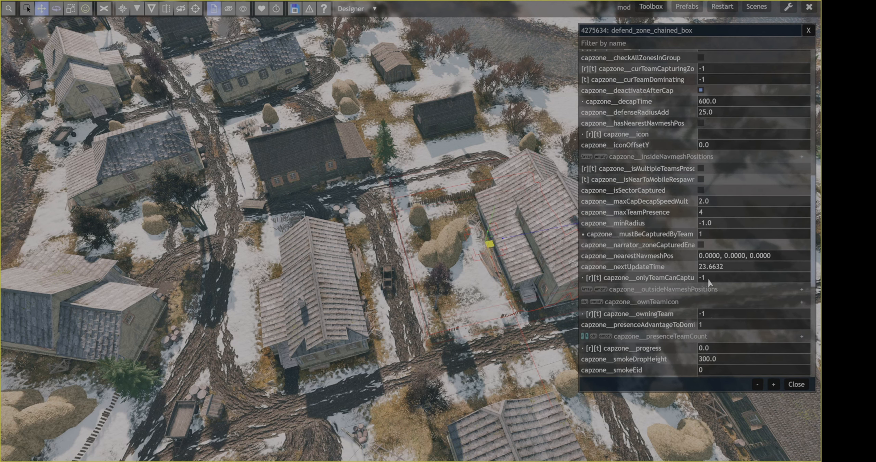
key("BackSpace")
key("BackSpace")
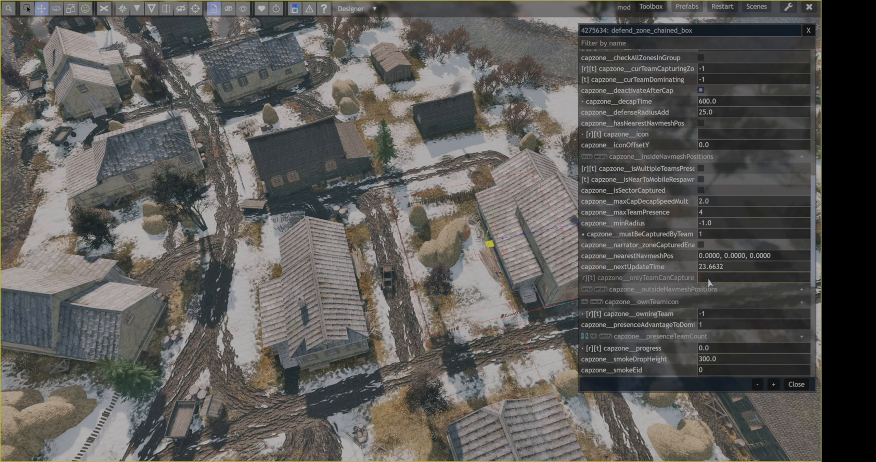
type("1")
key("Return")
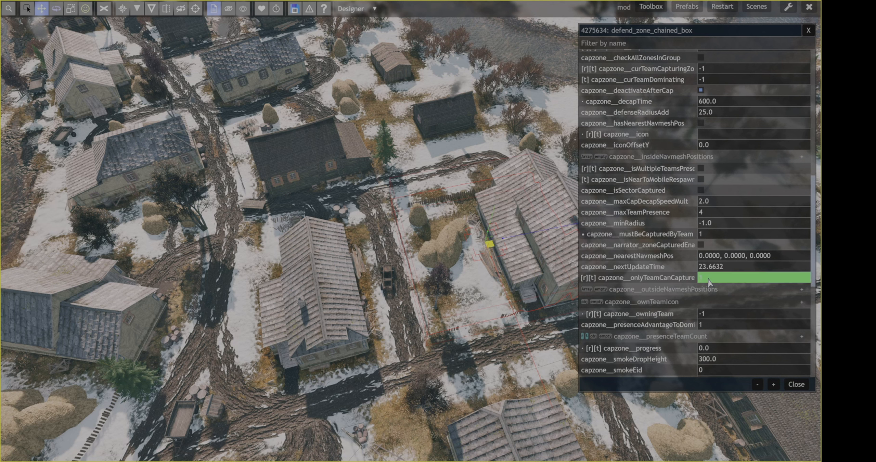
Set capzone__owningTeam of the defend zone to 2
scroll(708, 283, "down", 4)
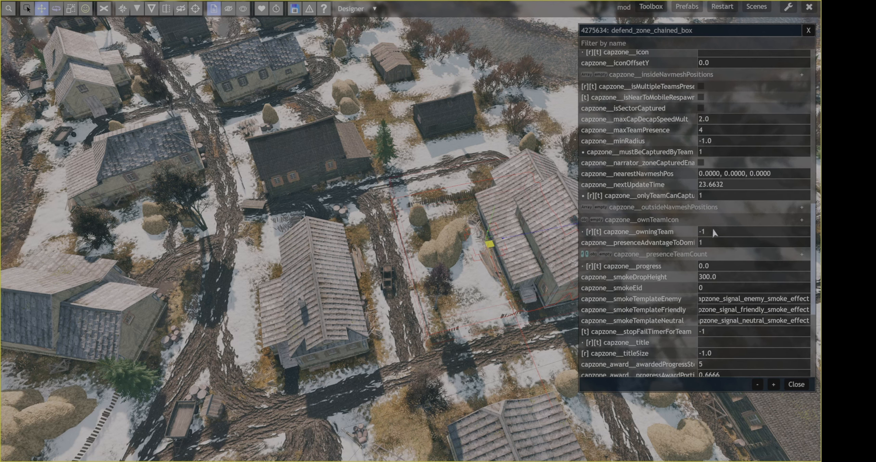
left_click(712, 235)
type("2")
key("Return")
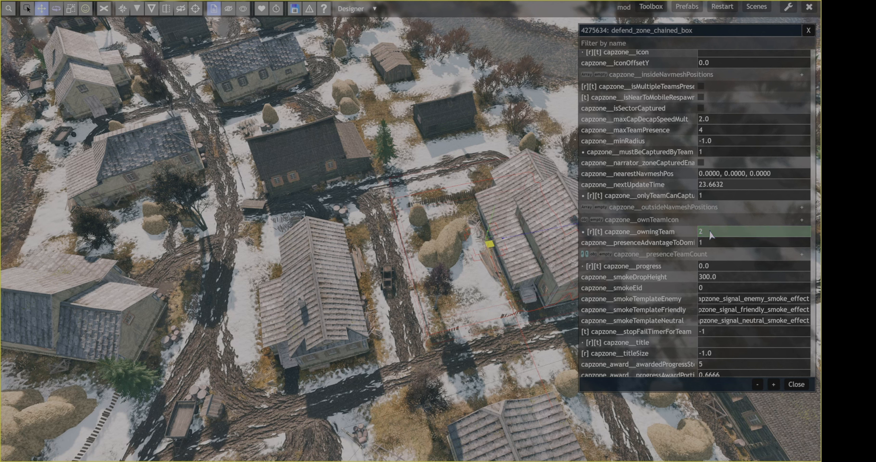
Review the remaining capture zone properties and set capzone__icon to AAA
scroll(712, 234, "down", 4)
scroll(712, 235, "down", 2)
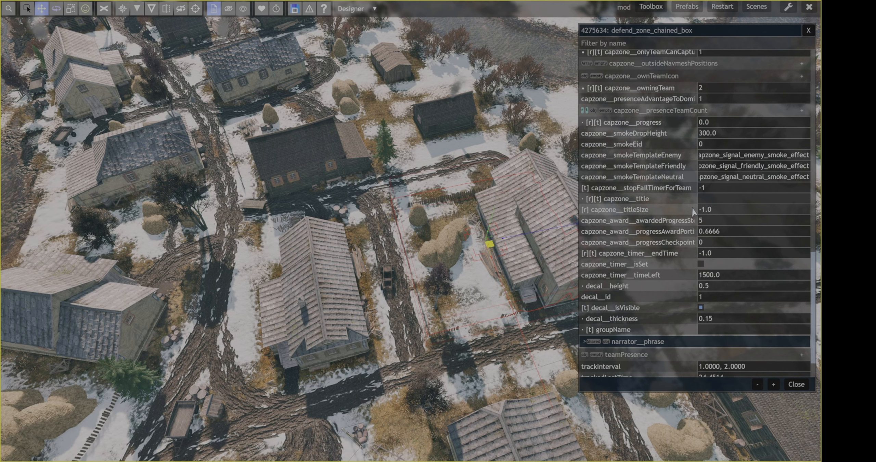
scroll(693, 211, "down", 2)
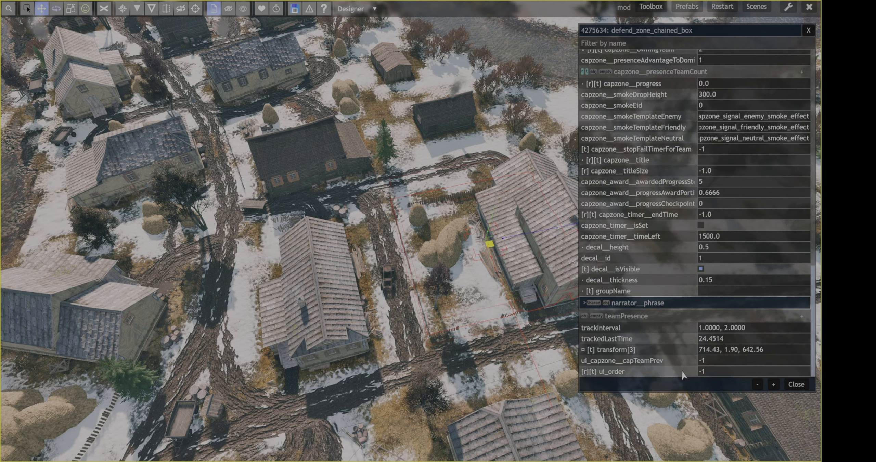
scroll(698, 287, "up", 12)
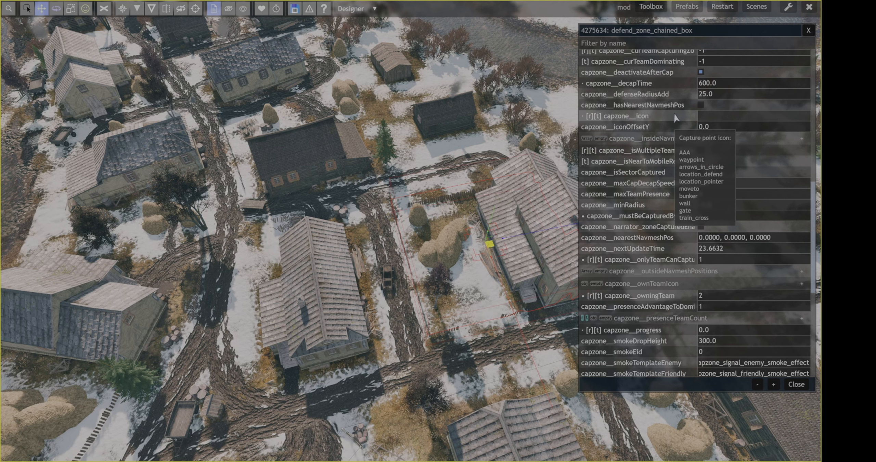
left_click(711, 118)
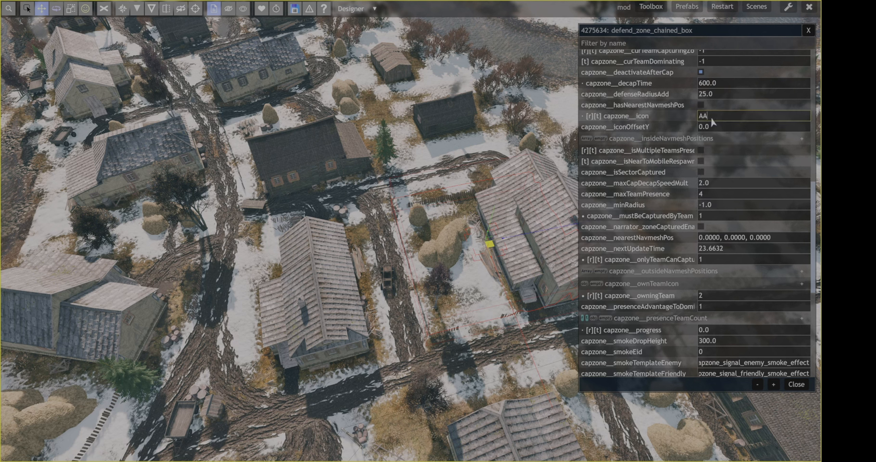
type("AAA")
key("Return")
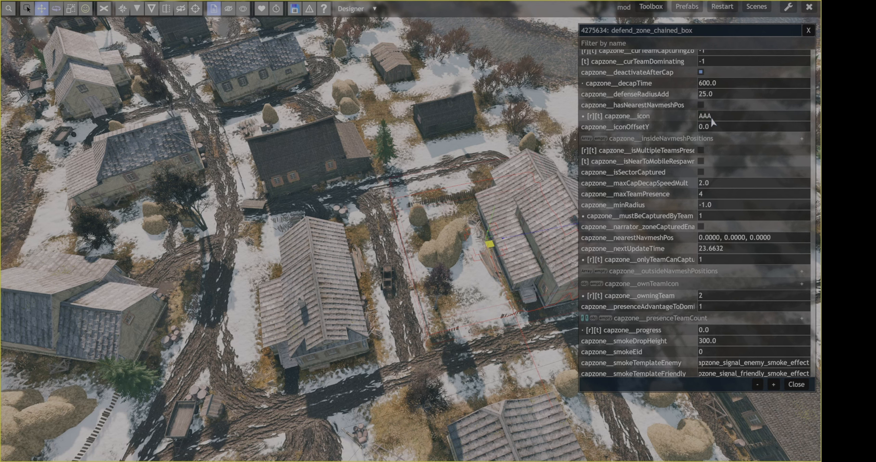
Save the scene and restart it to test the mission
left_click(293, 13)
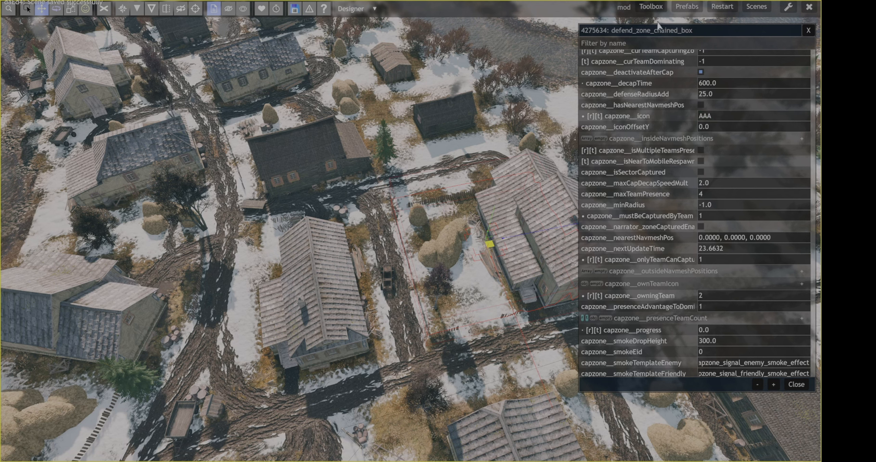
left_click(722, 7)
left_click(384, 327)
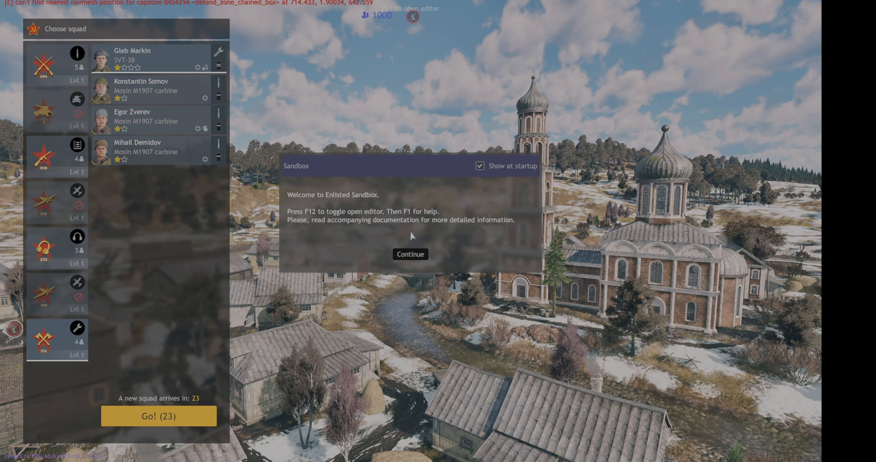
Dismiss the sandbox welcome message and deploy with the five-man rifle squad
left_click(411, 259)
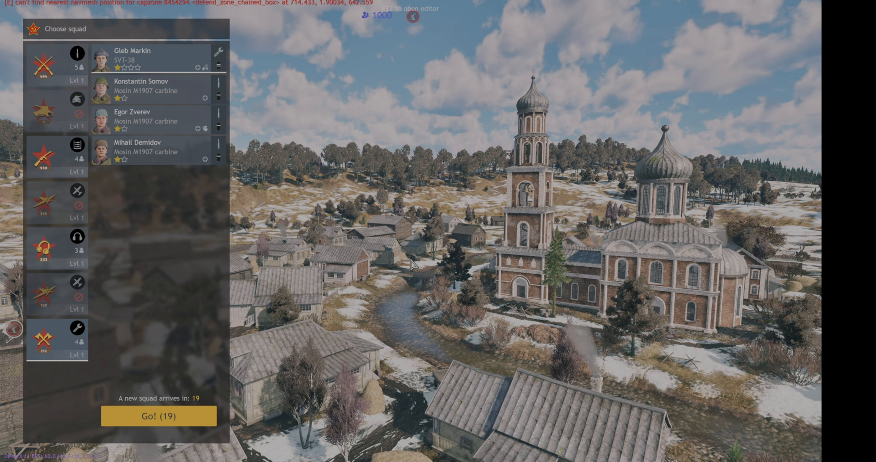
left_click(82, 69)
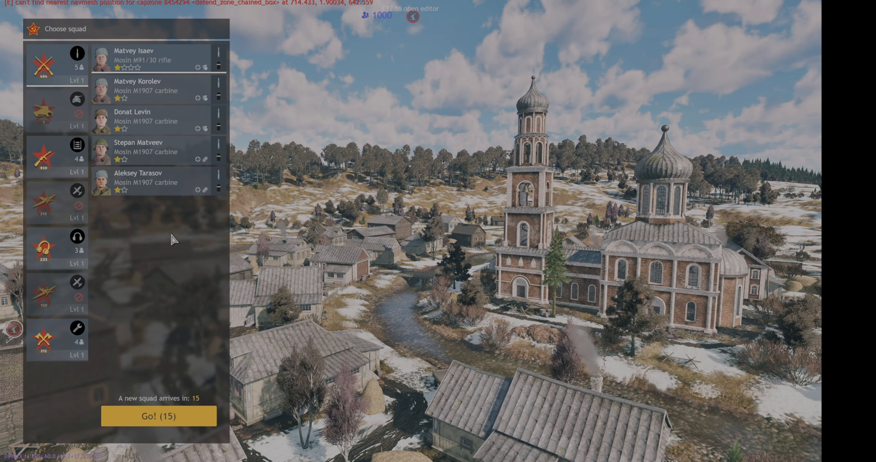
left_click(172, 416)
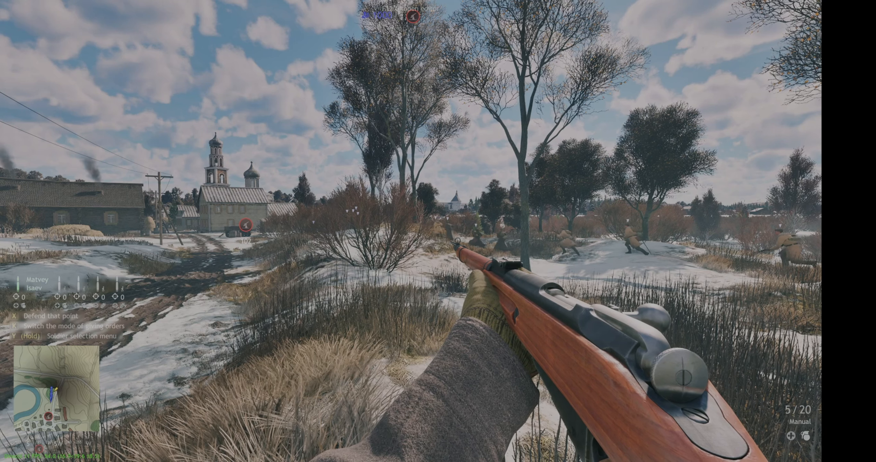
Open the editor and create a custom_profile entity in the scene, finding it by filtering all entities for "custom"
key("F12")
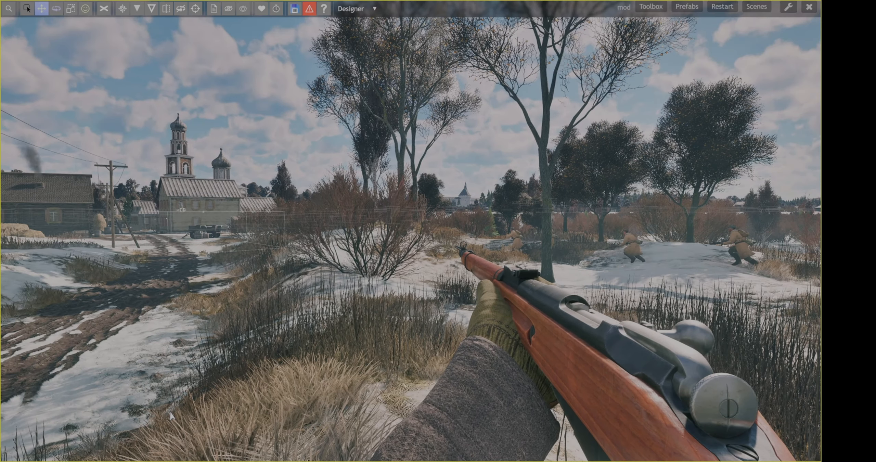
key("ctrl+n")
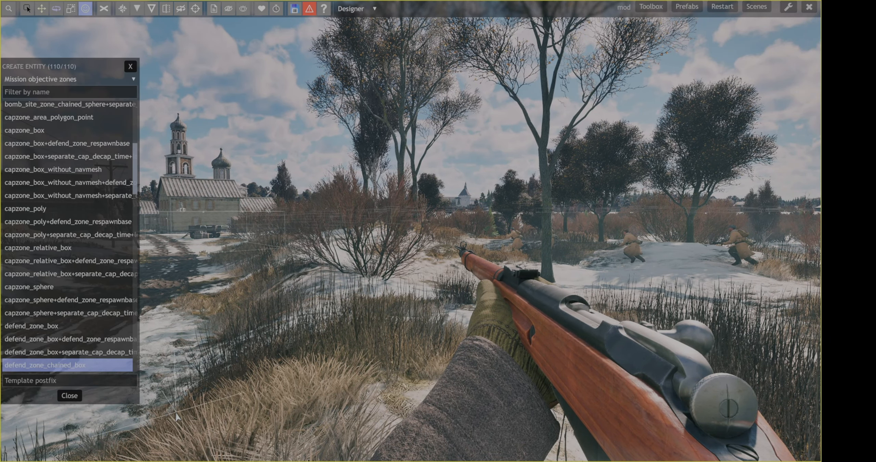
left_click(106, 80)
scroll(27, 185, "down", 2)
scroll(27, 191, "down", 1)
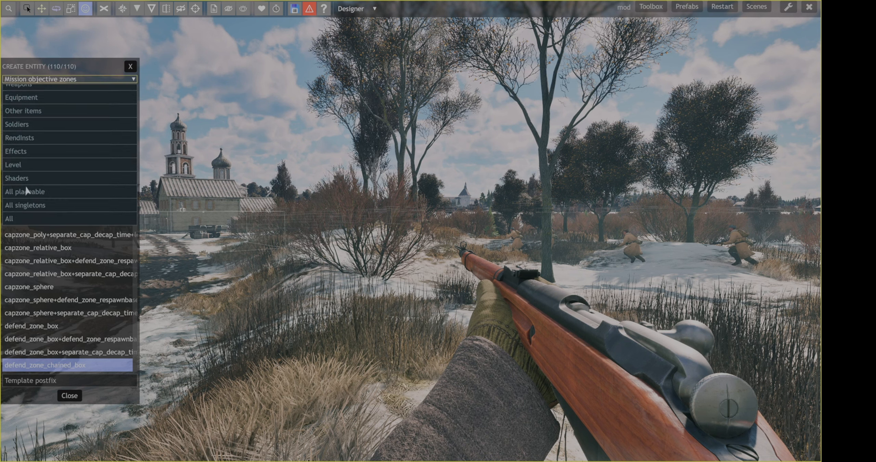
left_click(21, 221)
left_click(69, 93)
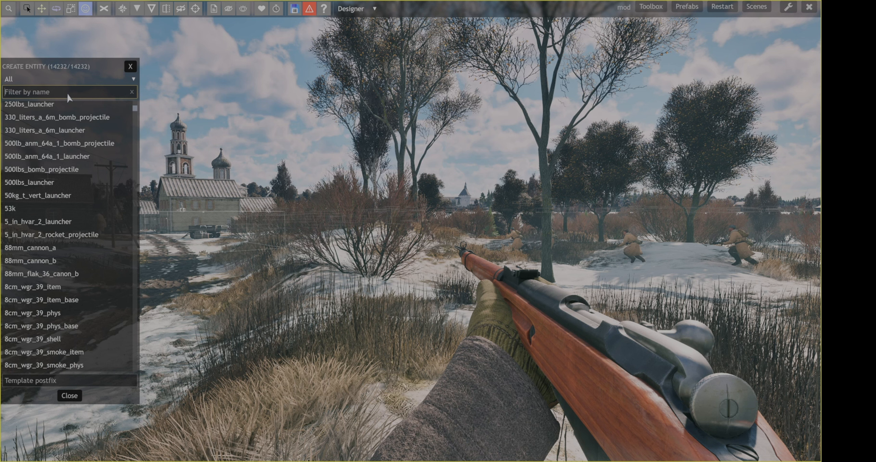
type("cus")
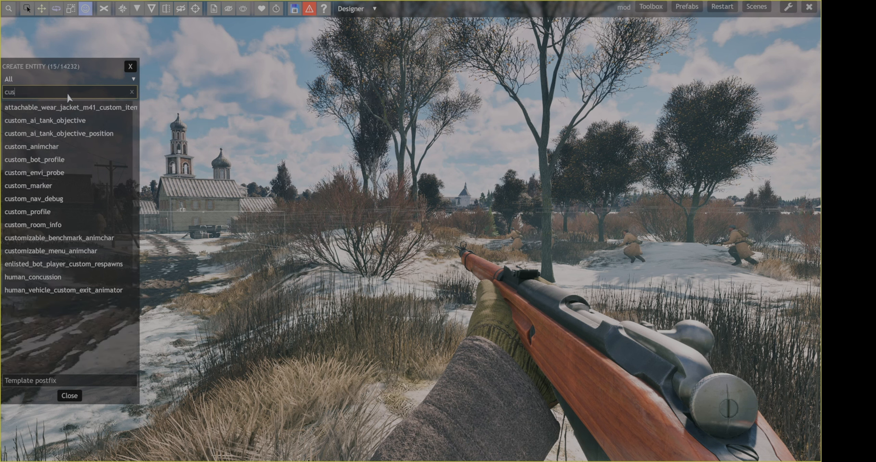
type("tom")
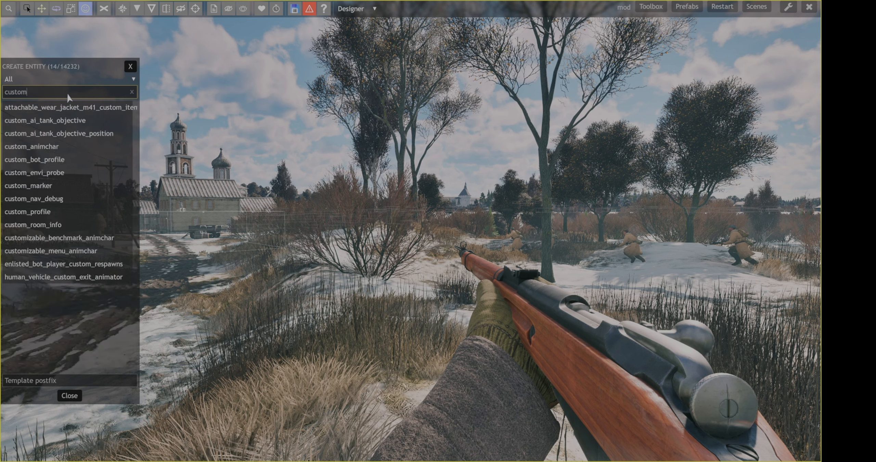
left_click(59, 212)
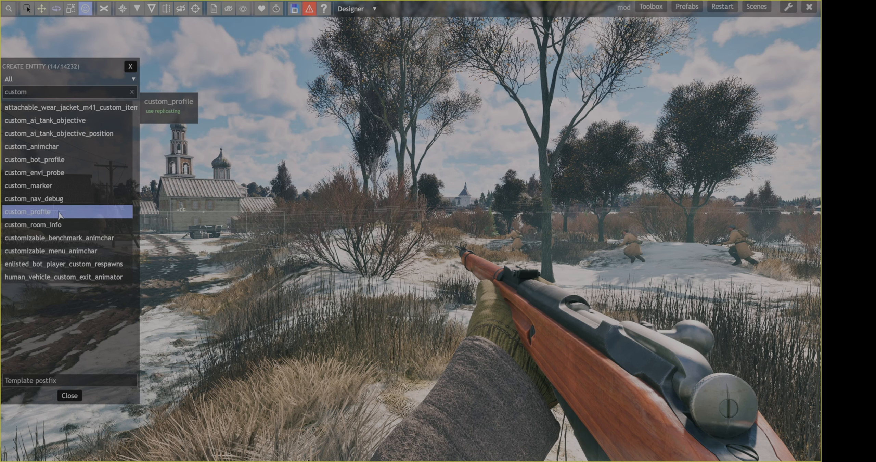
left_click(375, 287)
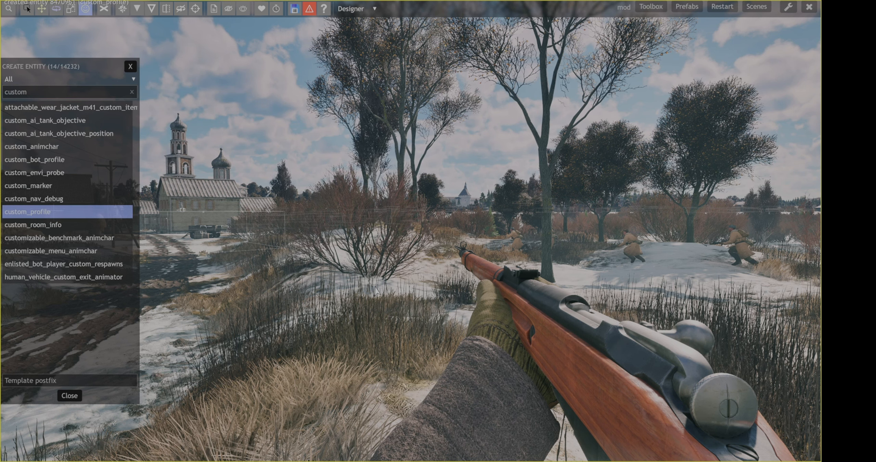
Select the new custom_profile entity and set its customProfile property to %ugm/profiles/predator_profile.json
key("Tab")
scroll(376, 291, "down", 4)
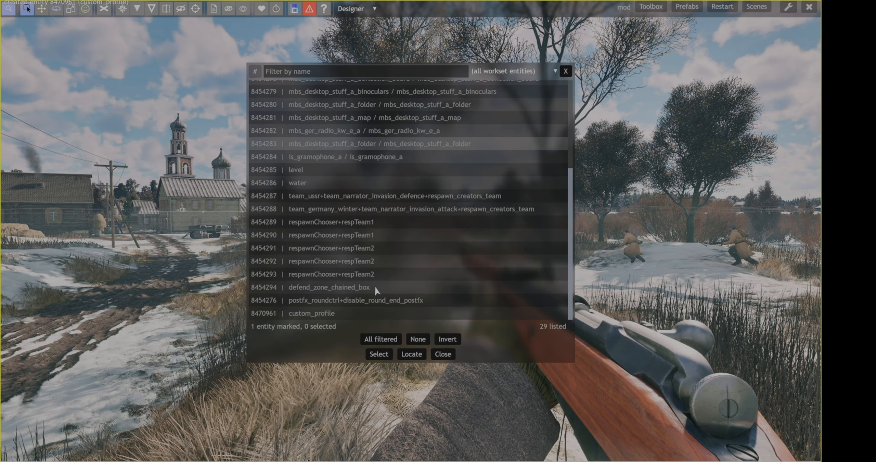
left_click(347, 315)
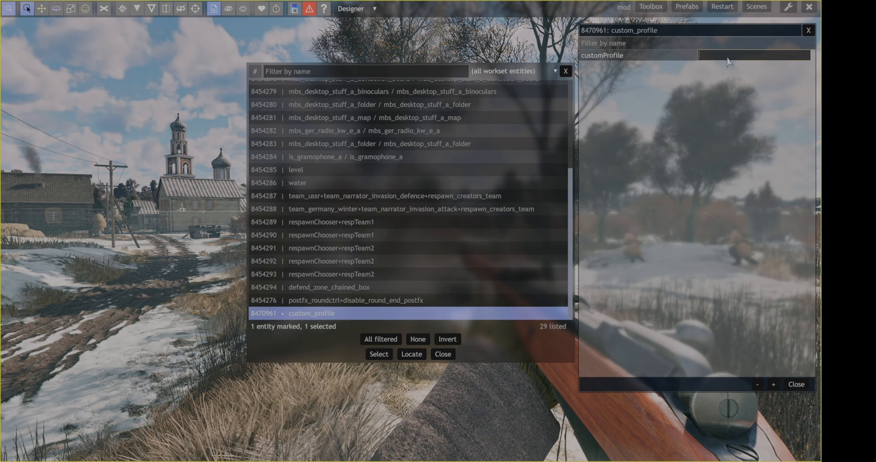
type("%ugm/profiles/predator_profile")
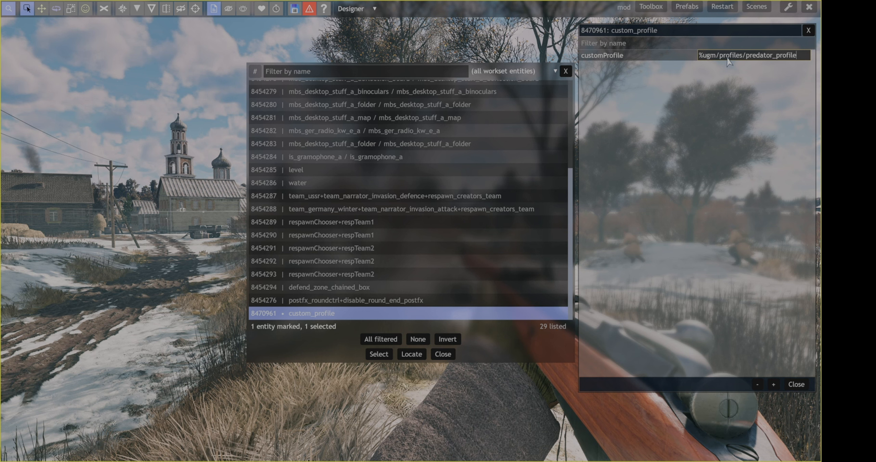
type(".json")
key("Return")
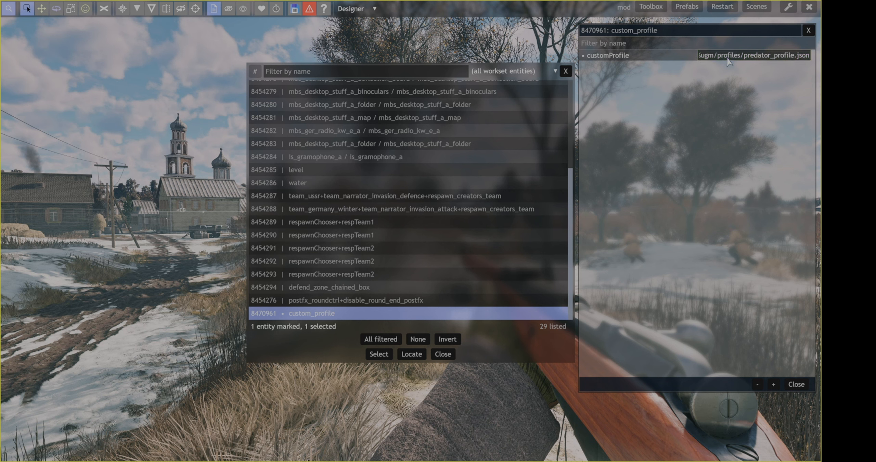
Save and restart the scene, dismissing the sandbox welcome message
left_click(295, 10)
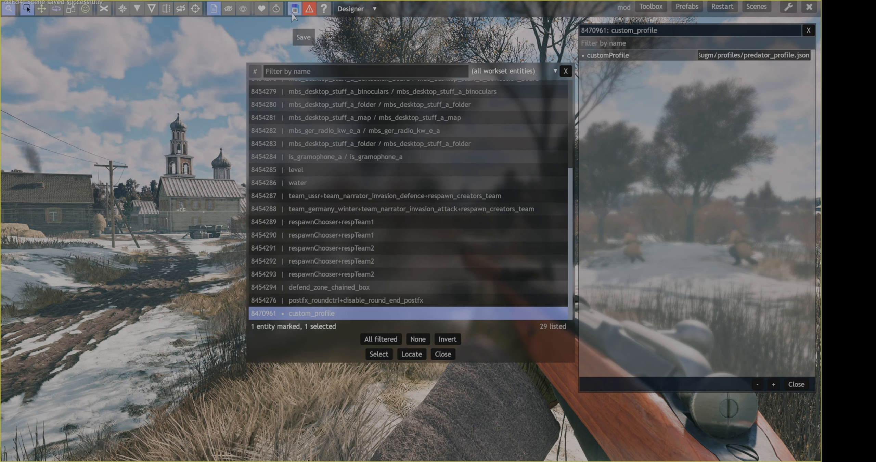
left_click(721, 7)
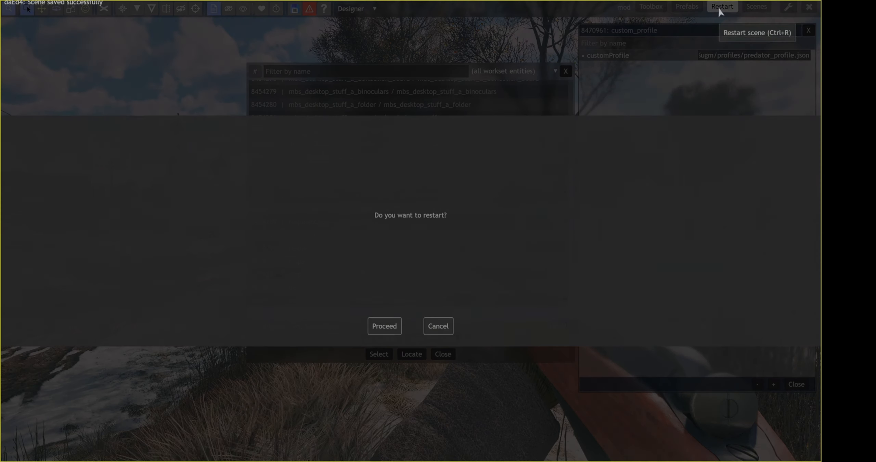
left_click(383, 327)
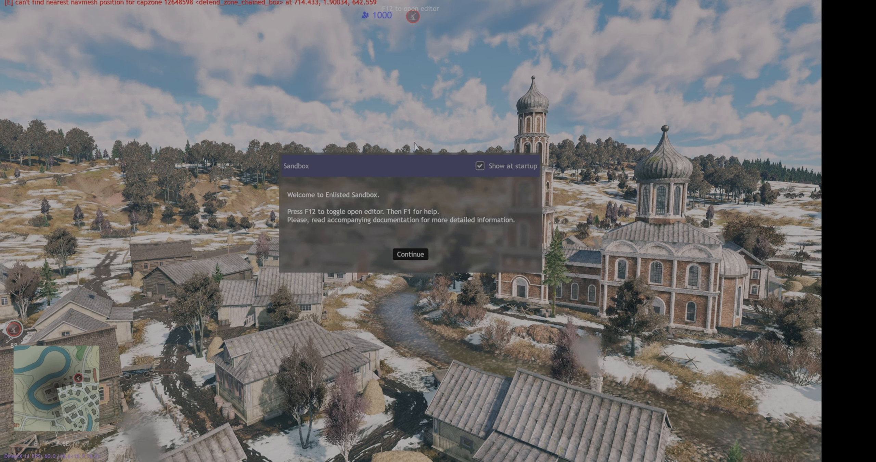
left_click(416, 254)
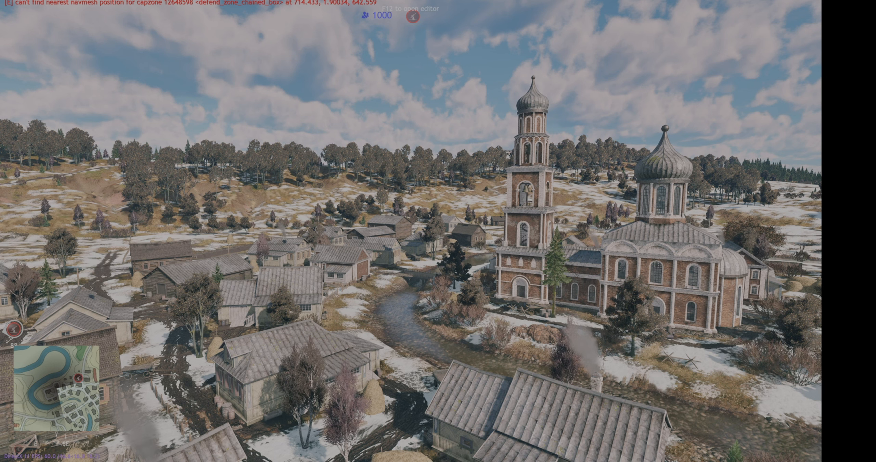
Reopen the editor, check the custom_profile entity's properties and open the build commands
key("F12")
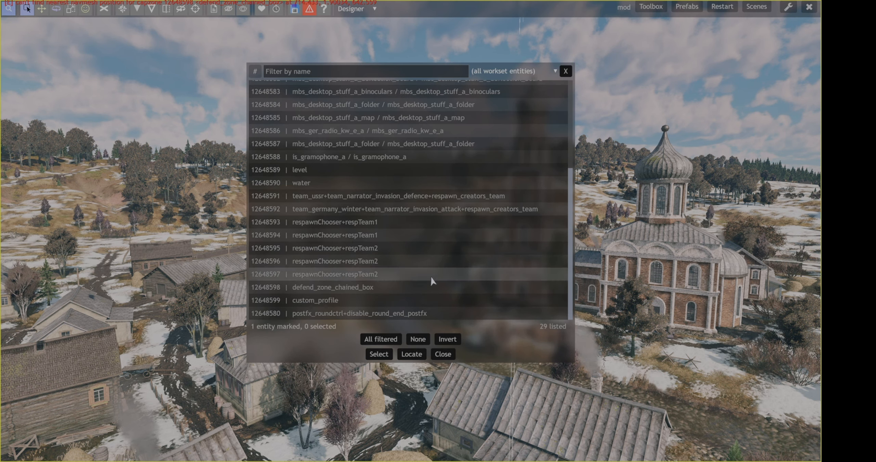
double_click(358, 301)
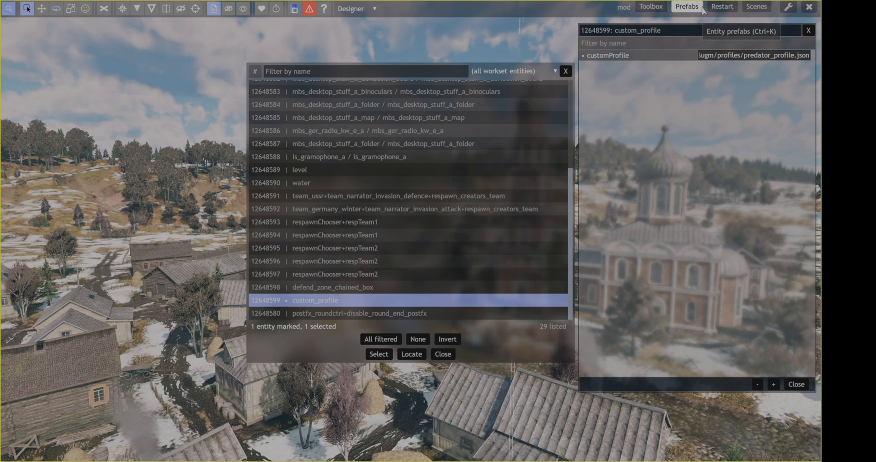
left_click(652, 7)
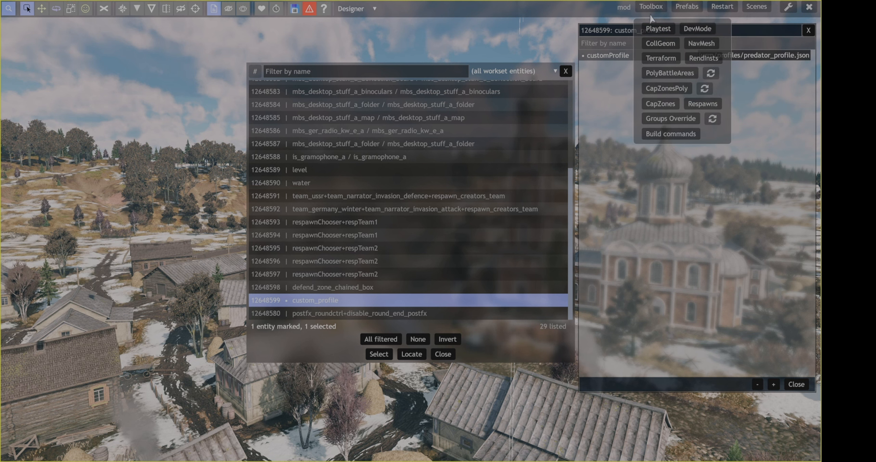
left_click(675, 137)
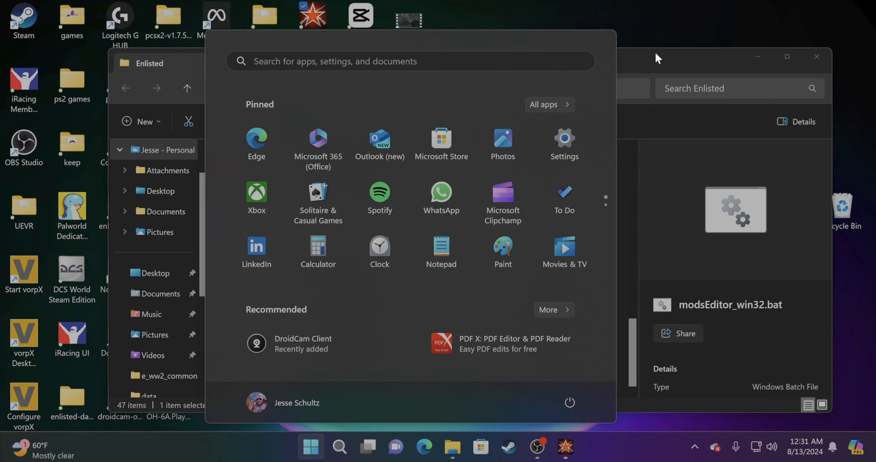
Switch to File Explorer and open the userGameMods folder inside the Enlisted directory
left_click(652, 51)
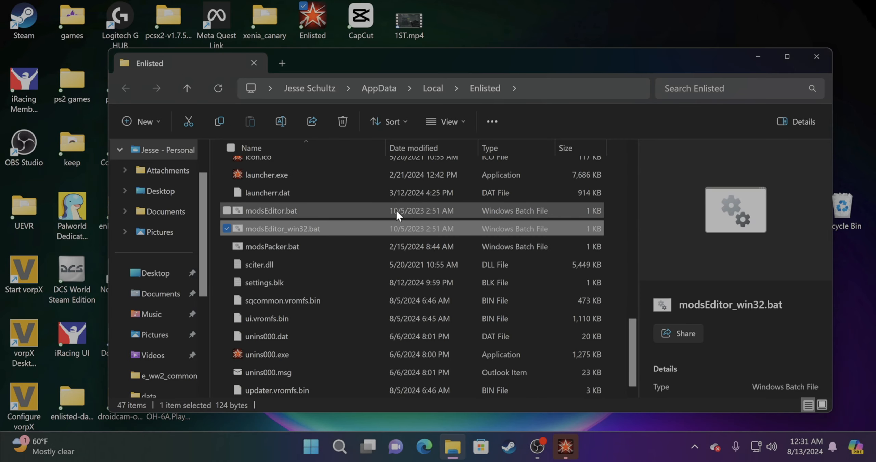
scroll(326, 266, "up", 7)
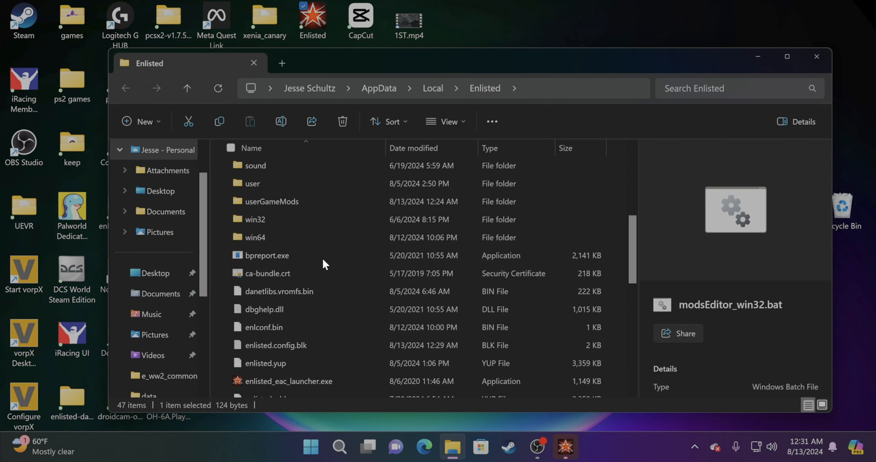
double_click(314, 203)
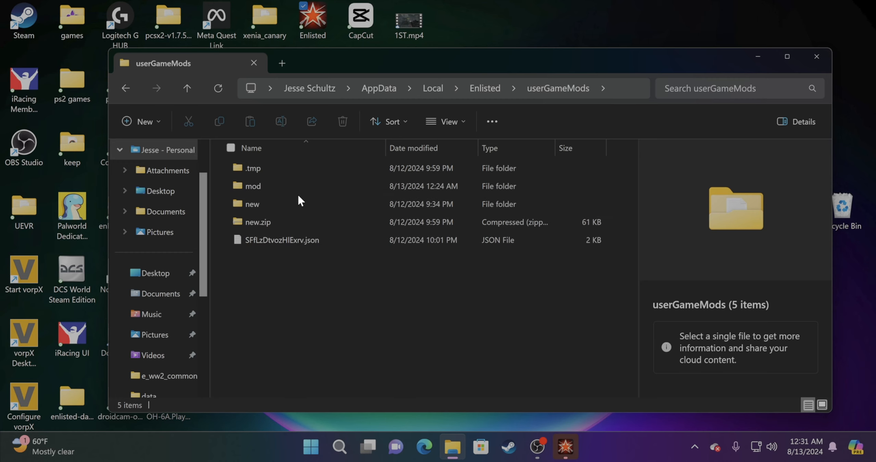
Delete the SFfLzDtvozHlExrv.json and new.zip files from the userGameMods folder
left_click(304, 239)
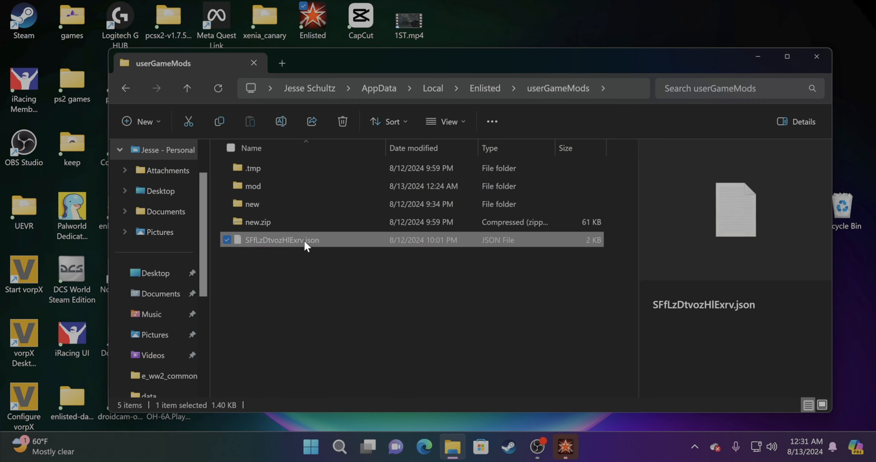
left_click(344, 121)
left_click(289, 222)
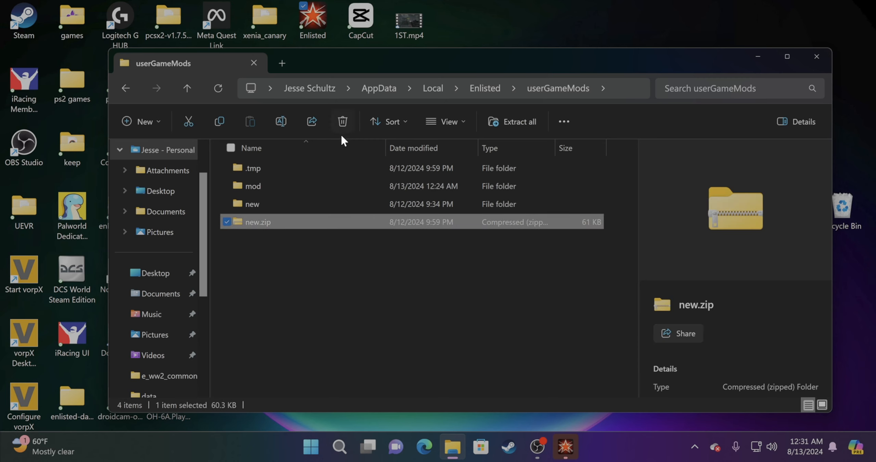
left_click(343, 121)
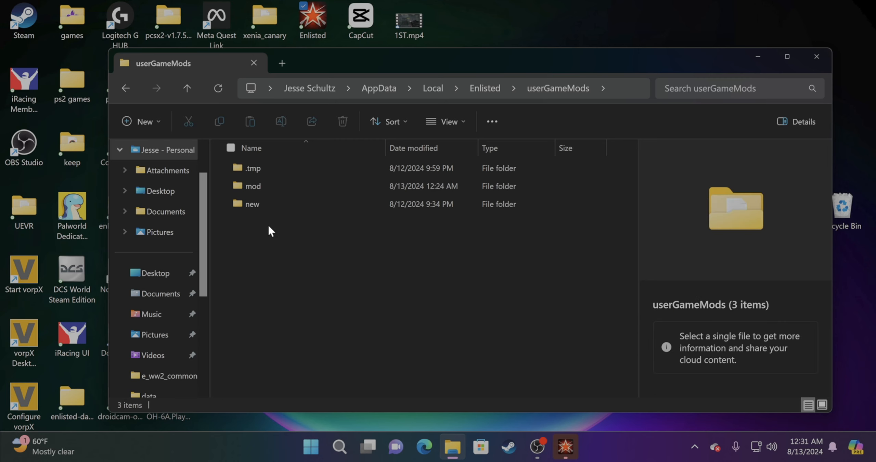
Check the contents of the mod folder and open the profiles folder inside the new folder
double_click(283, 181)
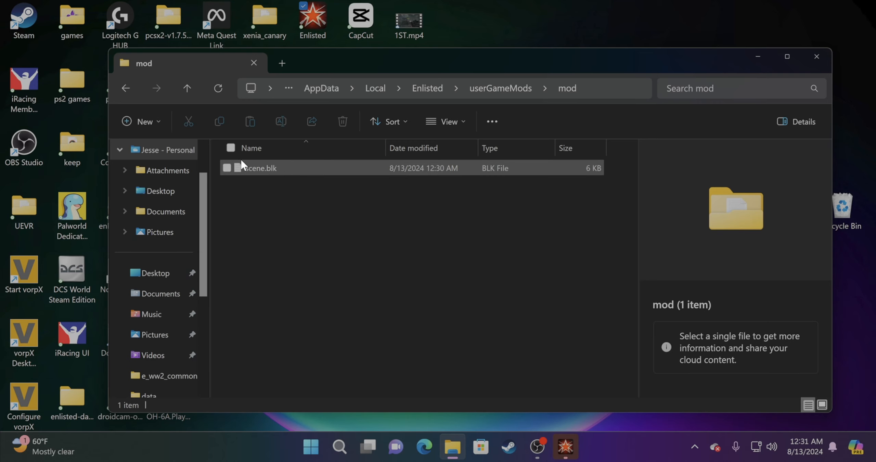
left_click(126, 90)
double_click(287, 201)
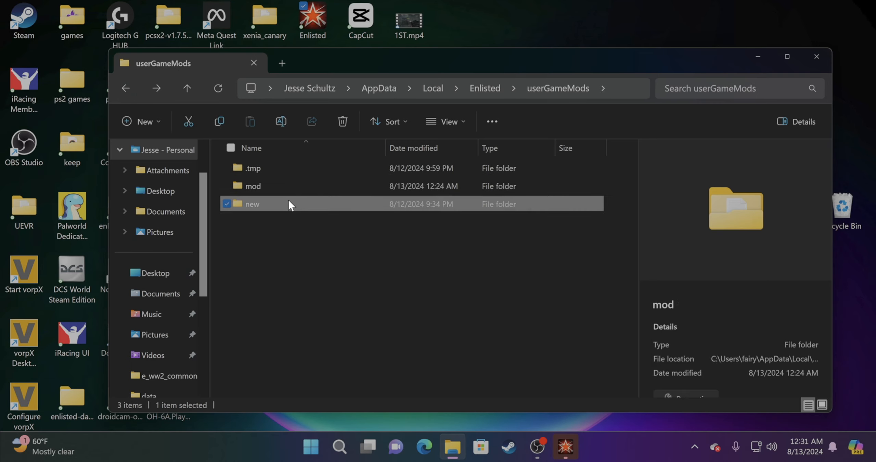
double_click(283, 166)
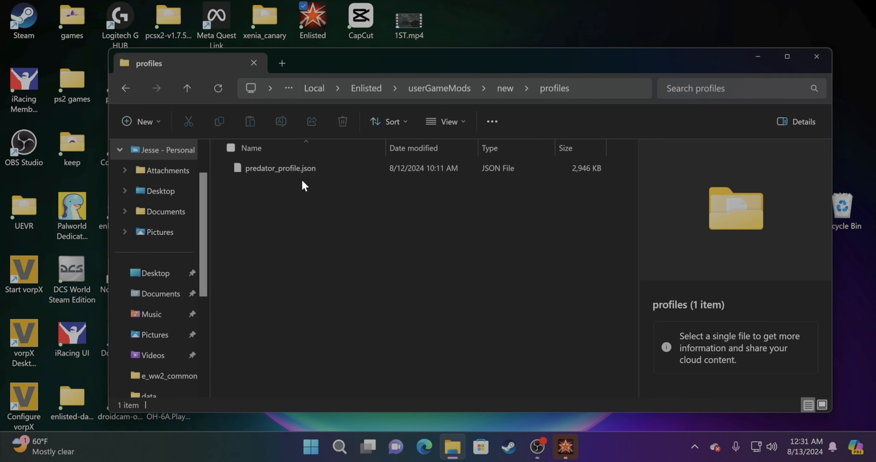